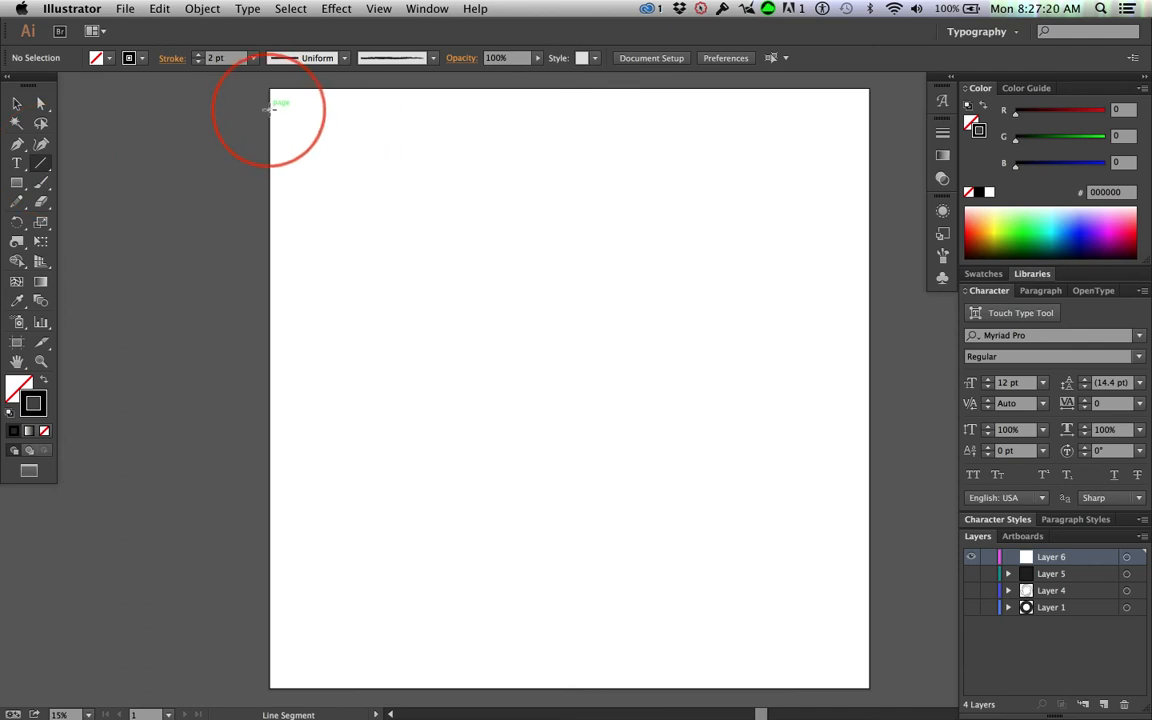
Draw a straight horizontal line about 5000 px long across the full artboard width, near its upper edge
{"action": "left_click_drag", "start_coordinate": [270, 108], "coordinate": [867, 111]}
{"action": "key", "text": "shift"}
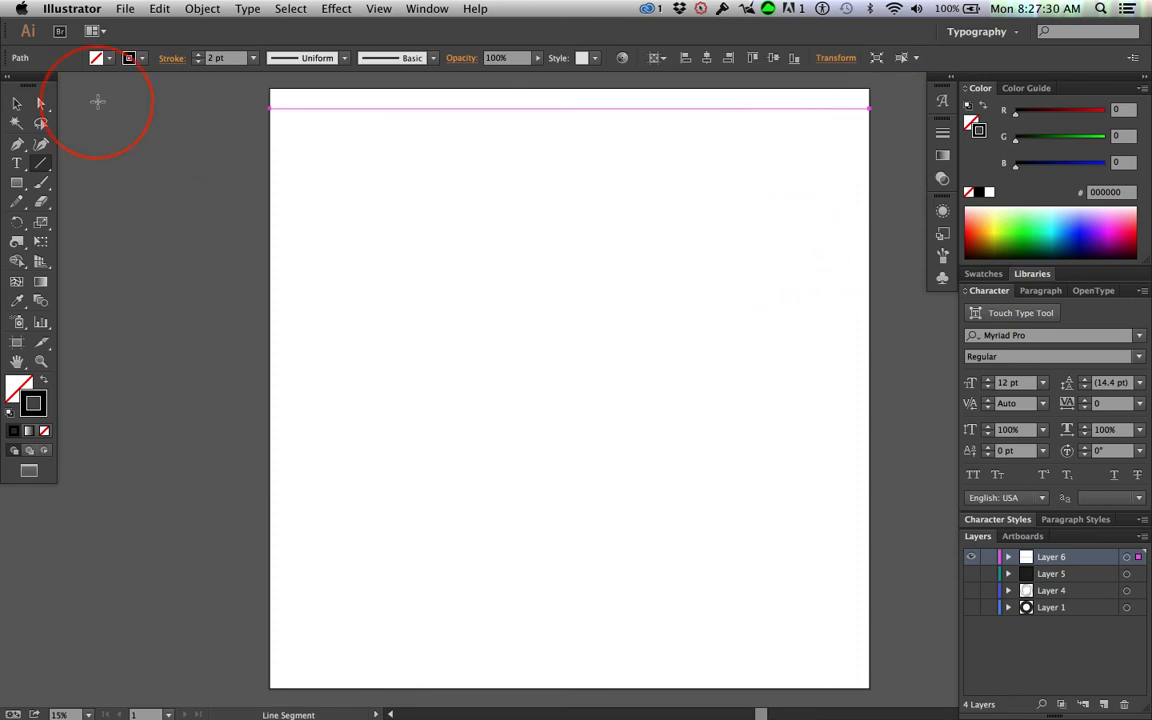
{"action": "left_click", "coordinate": [17, 104]}
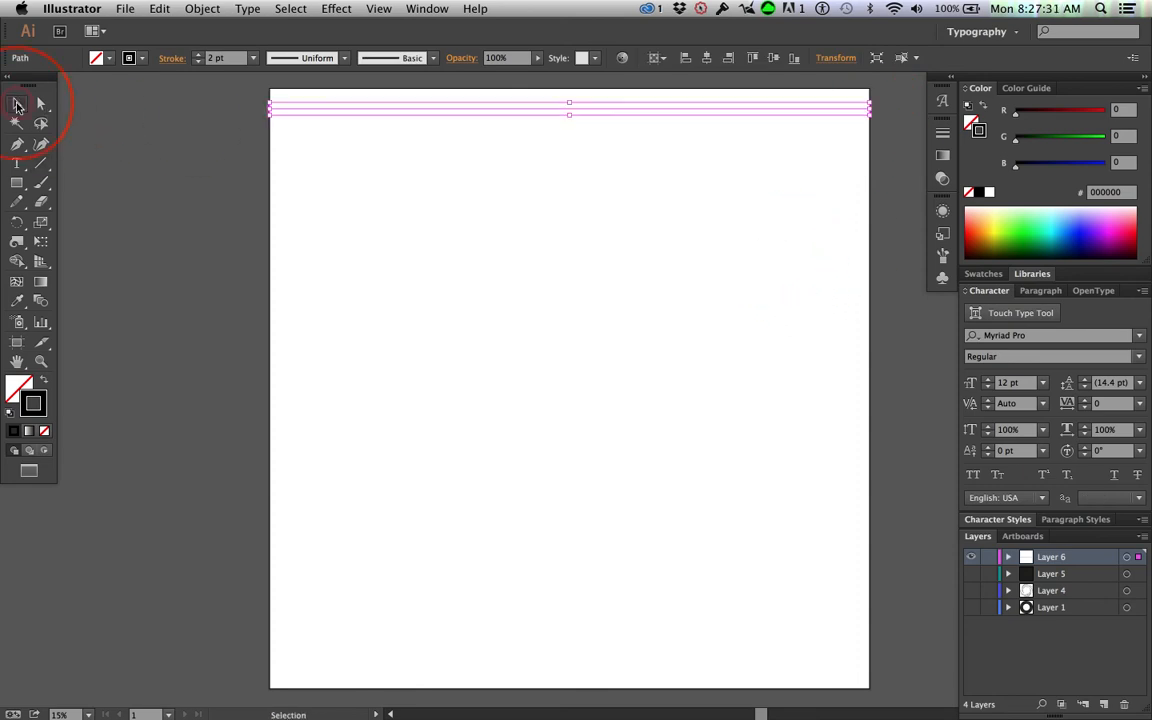
Apply the Charcoal - Pencil brush to the line and set its stroke weight to 2 pt
{"action": "left_click", "coordinate": [198, 64]}
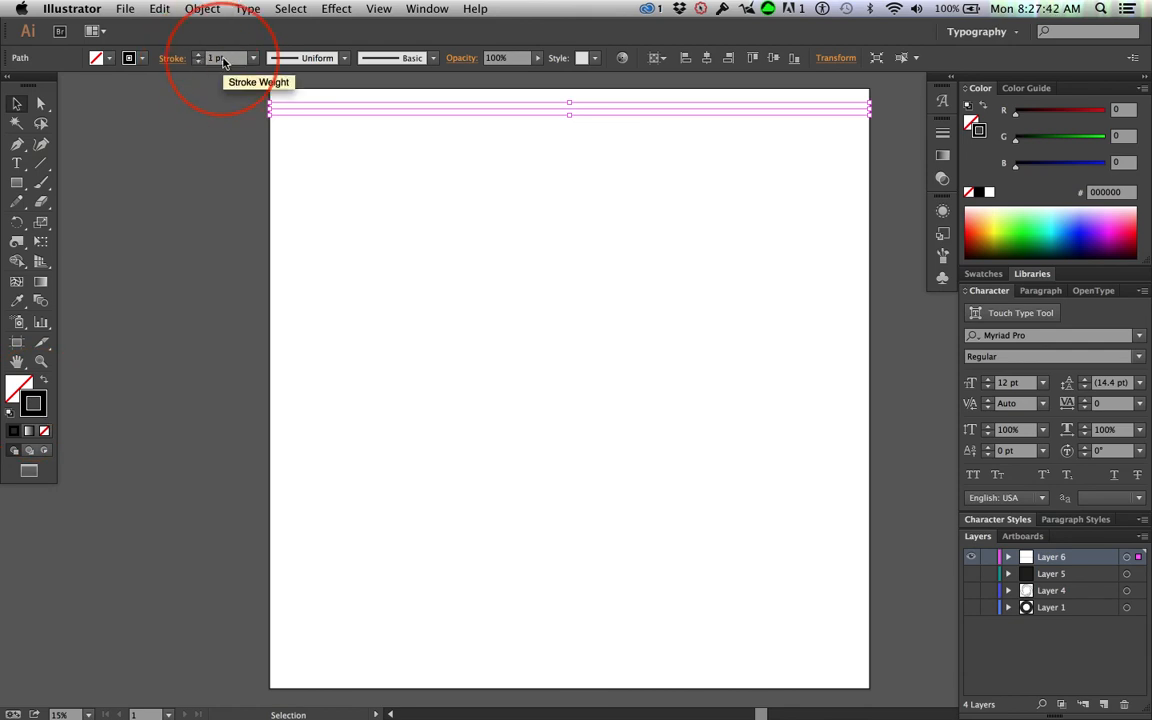
{"action": "left_click", "coordinate": [435, 58]}
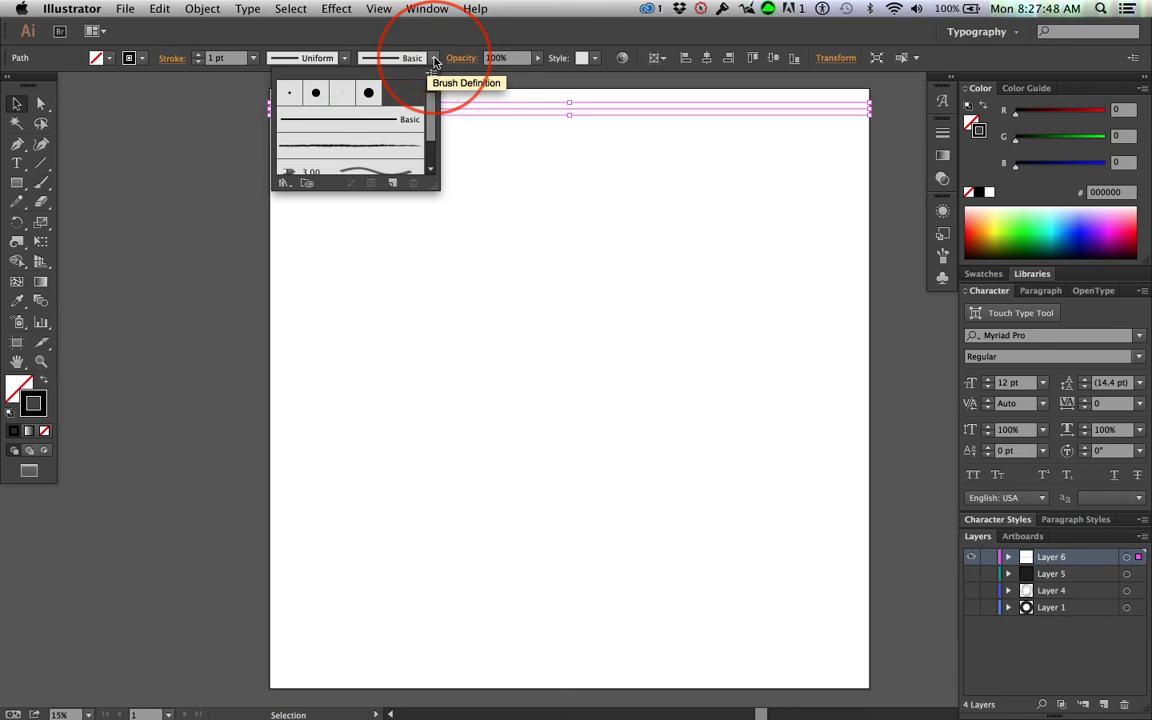
{"action": "left_click", "coordinate": [356, 148]}
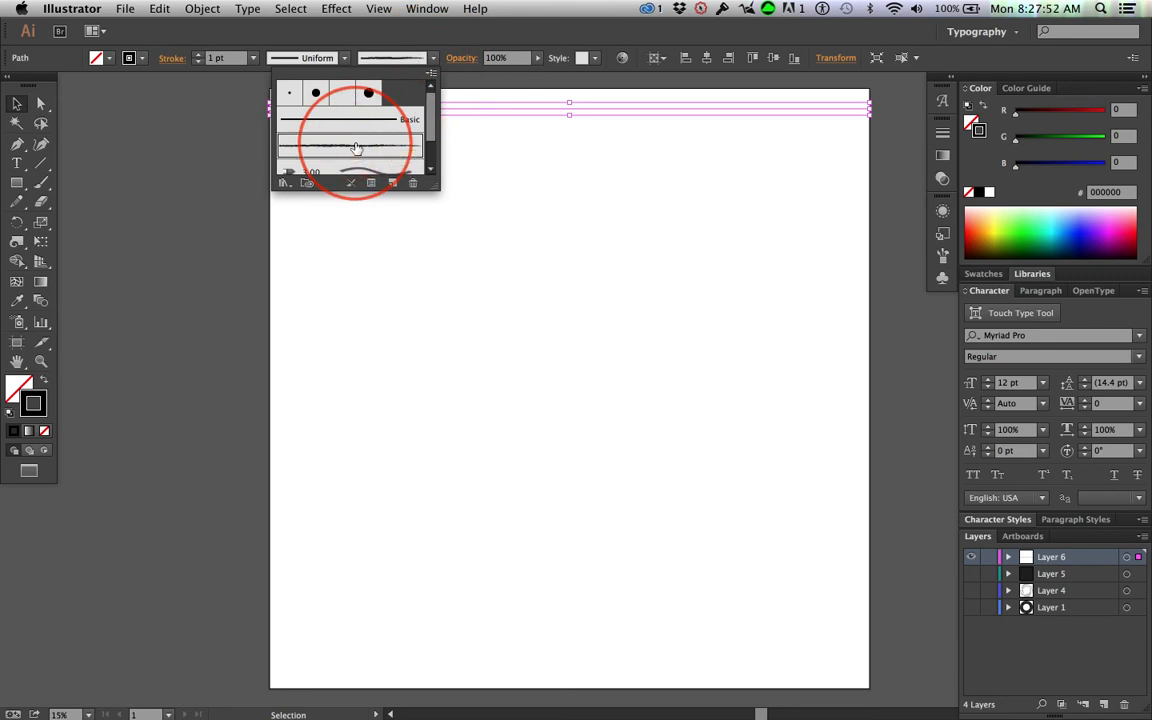
{"action": "left_click", "coordinate": [16, 104]}
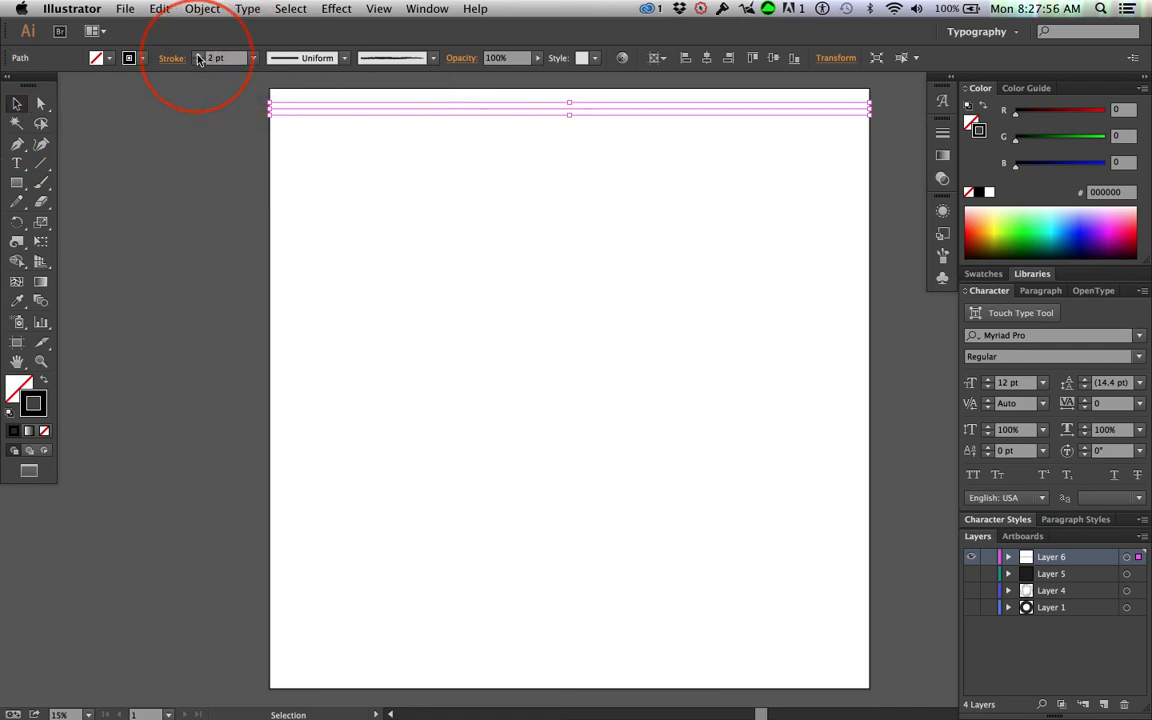
{"action": "left_click", "coordinate": [198, 55]}
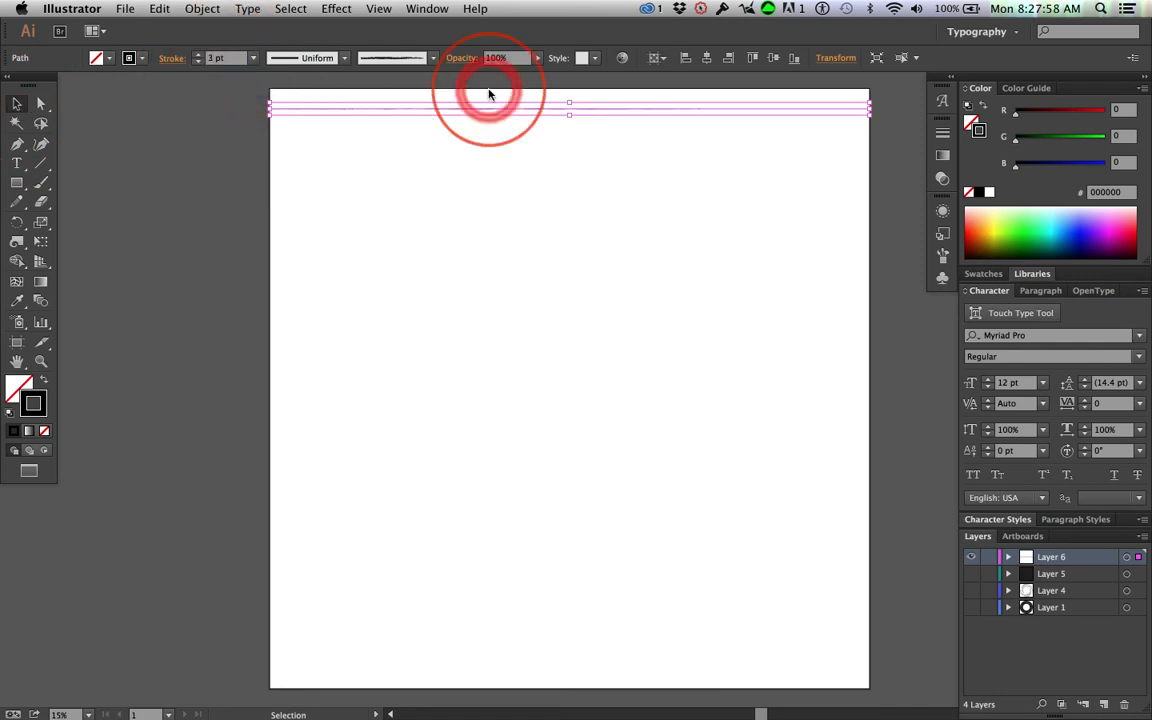
{"action": "left_click", "coordinate": [199, 62]}
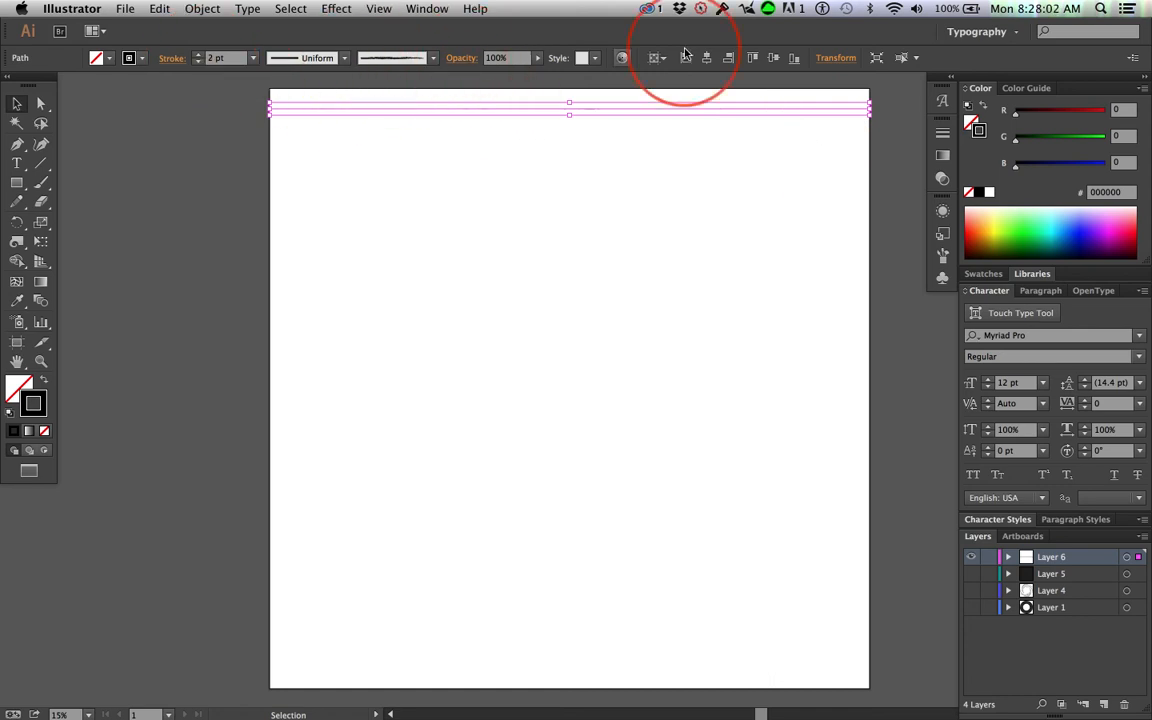
Set the line's Y position to 5 px so it sits at the artboard's upper edge, and deselect it
{"action": "left_click", "coordinate": [836, 58]}
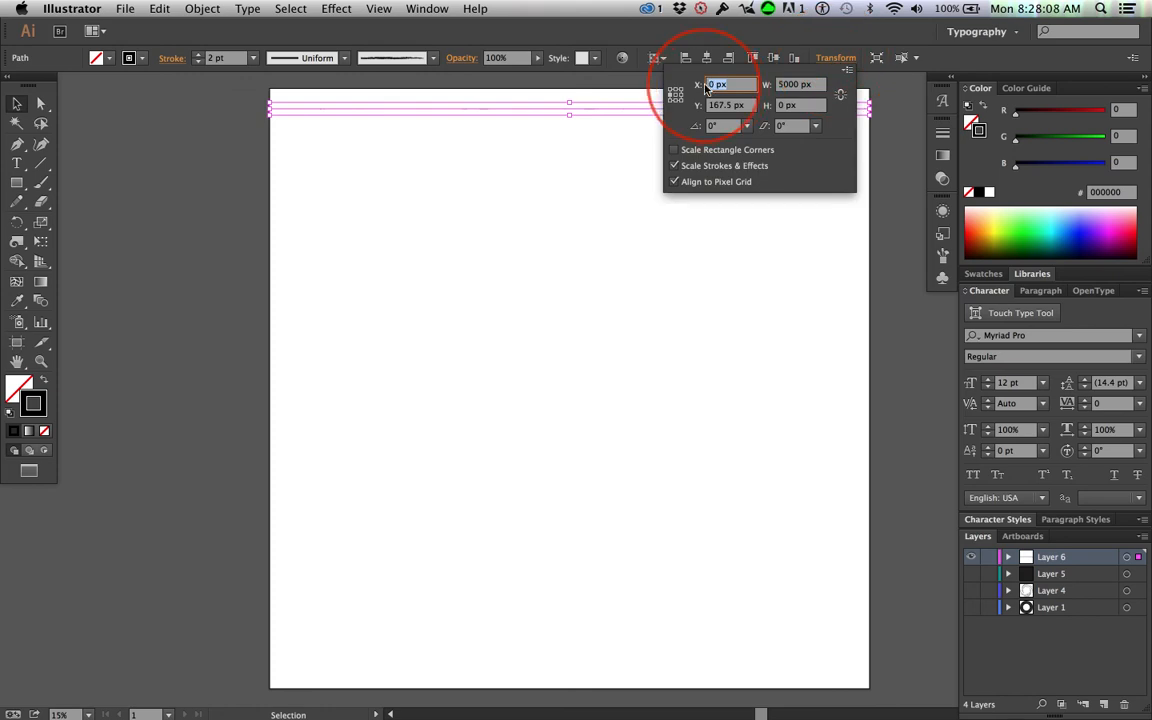
{"action": "key", "text": "Tab"}
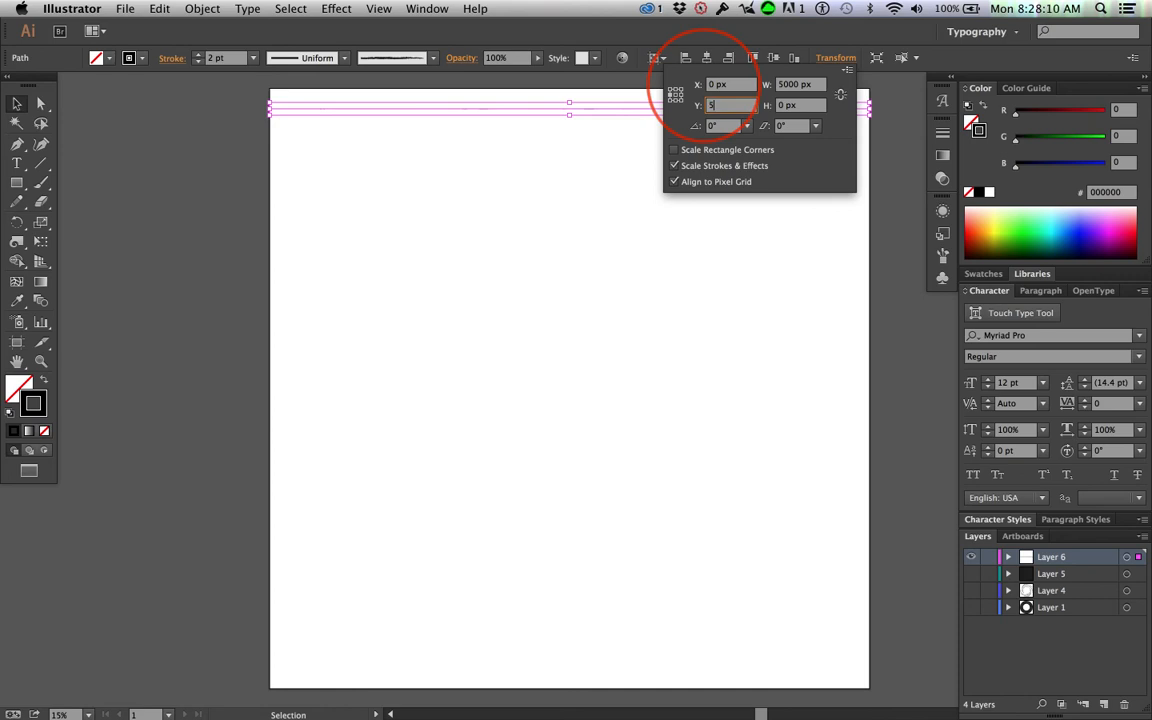
{"action": "key", "text": "Tab"}
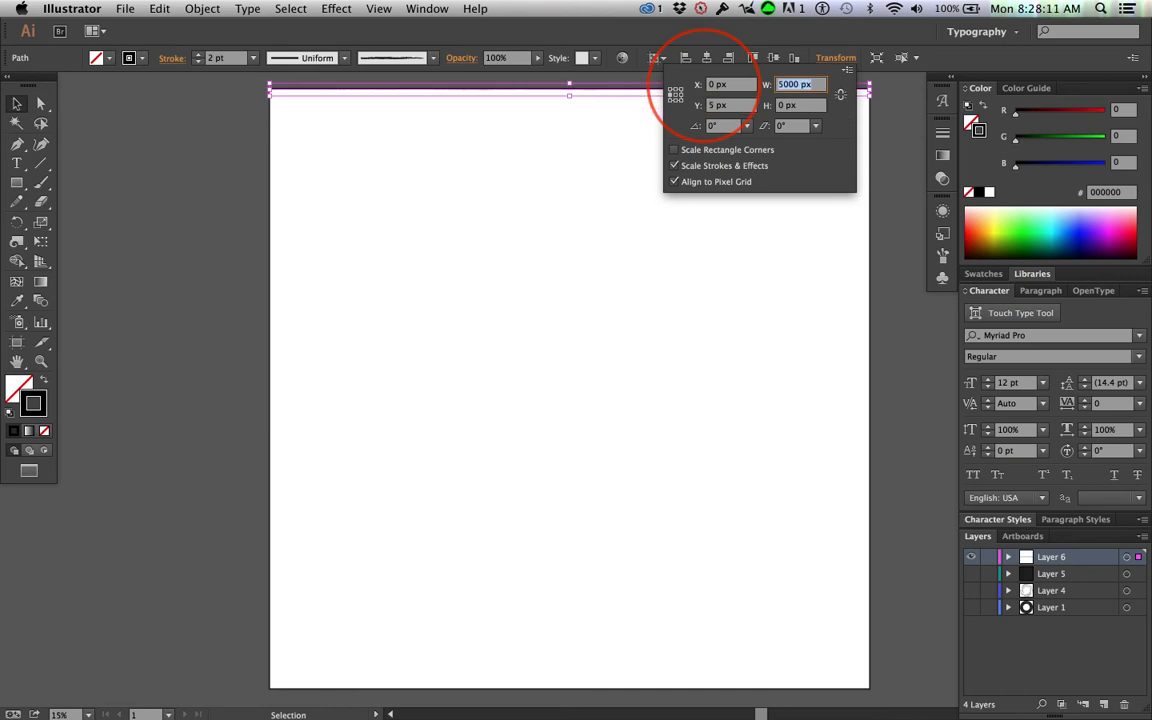
{"action": "left_click", "coordinate": [20, 106]}
{"action": "left_click", "coordinate": [190, 100]}
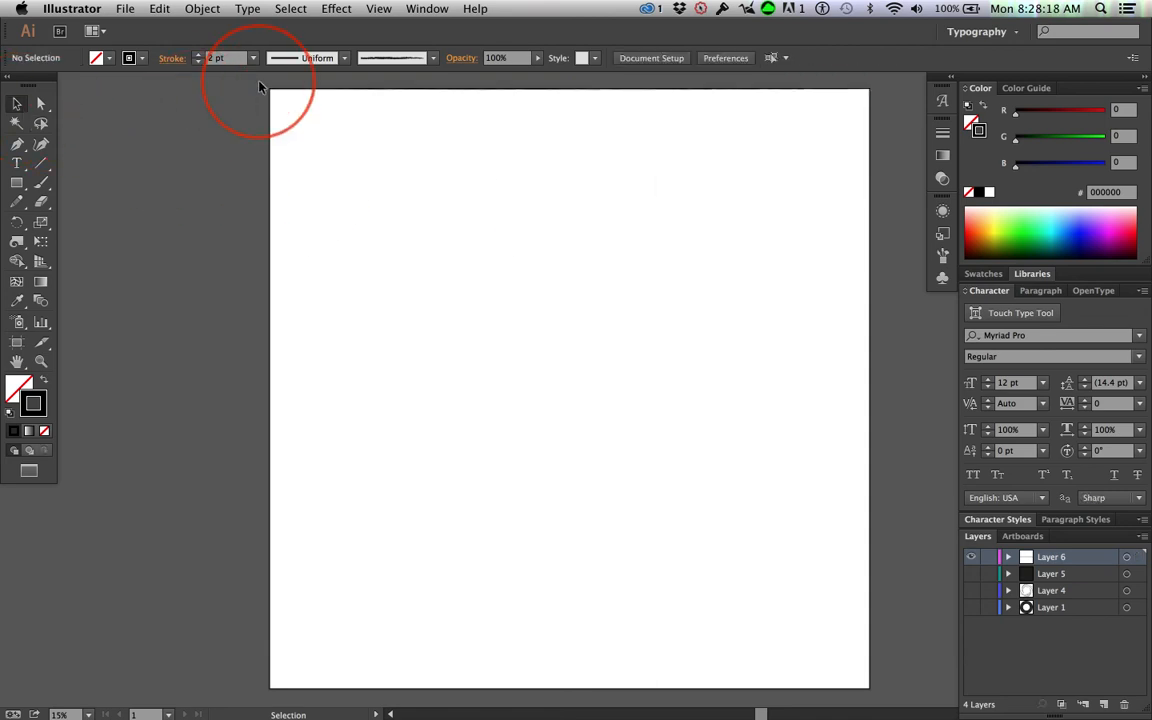
Create a copy of the line moved 0 px horizontally and 10 px vertically, previewing the offset first
{"action": "key", "text": "super+space"}
{"action": "key", "text": "super+space"}
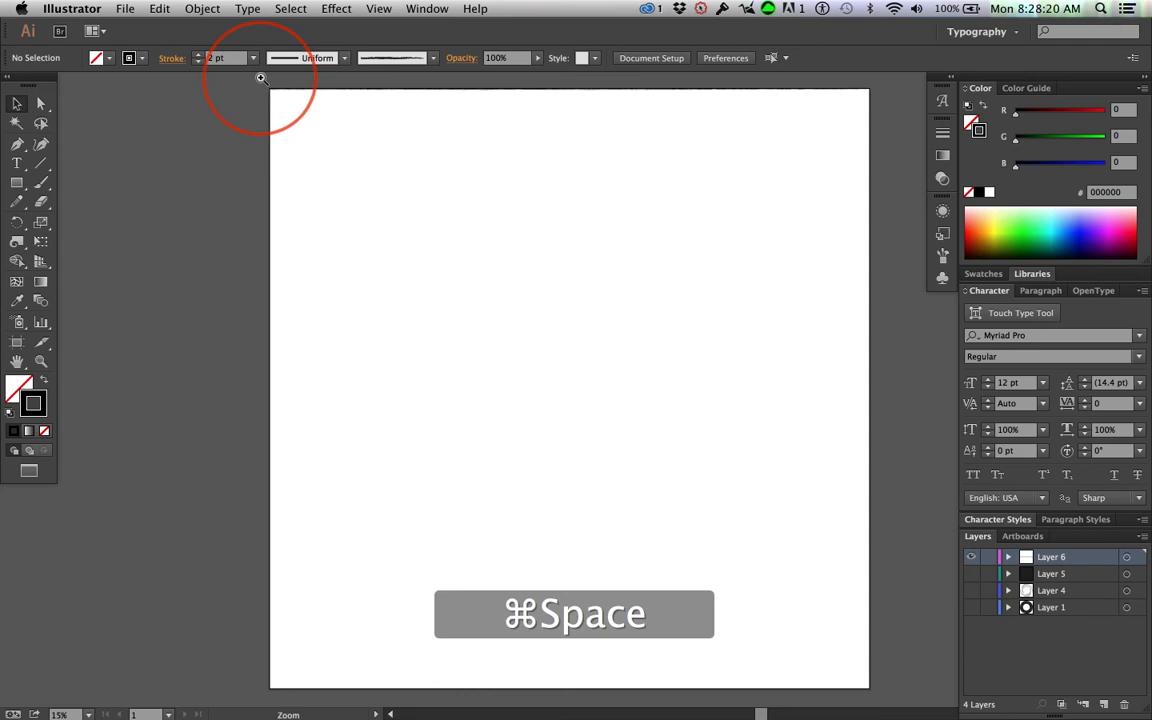
{"action": "left_click_drag", "start_coordinate": [259, 80], "coordinate": [329, 113]}
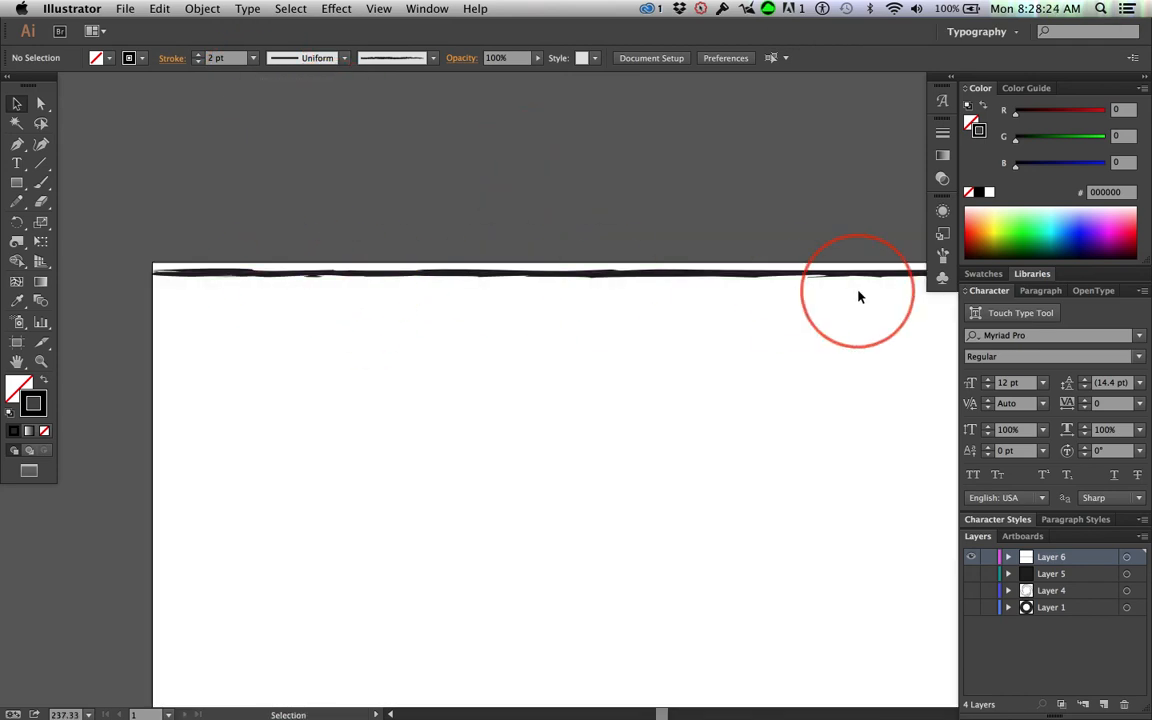
{"action": "left_click", "coordinate": [204, 276]}
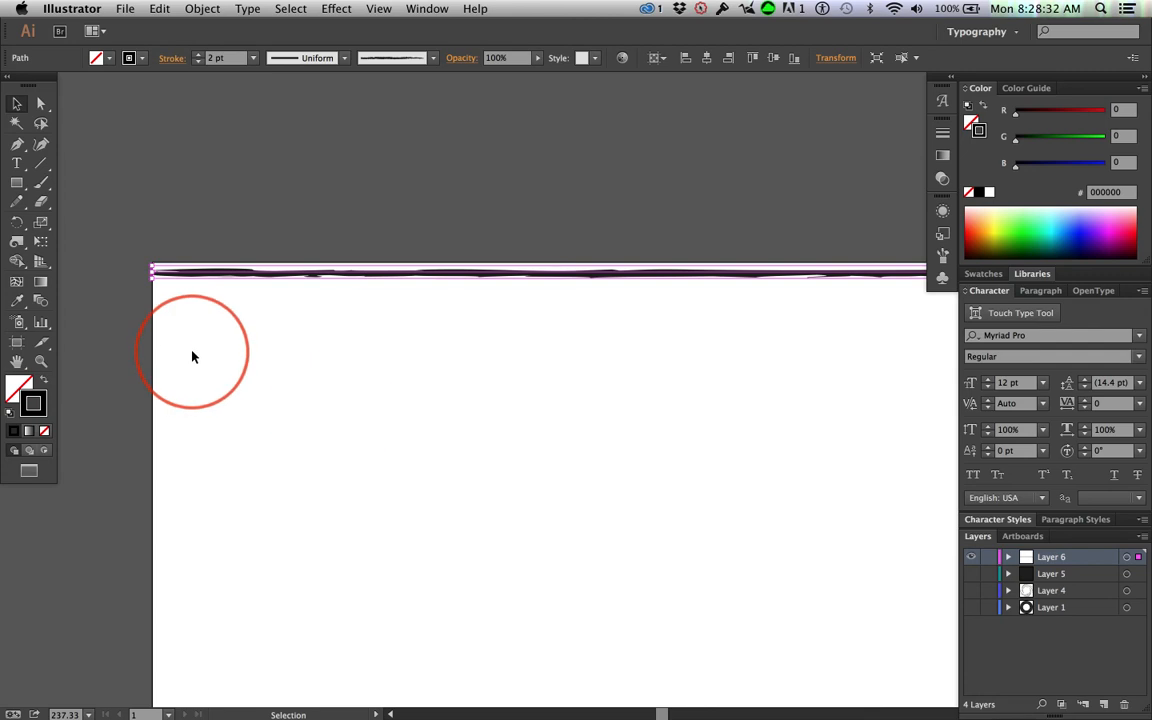
{"action": "double_click", "coordinate": [18, 106]}
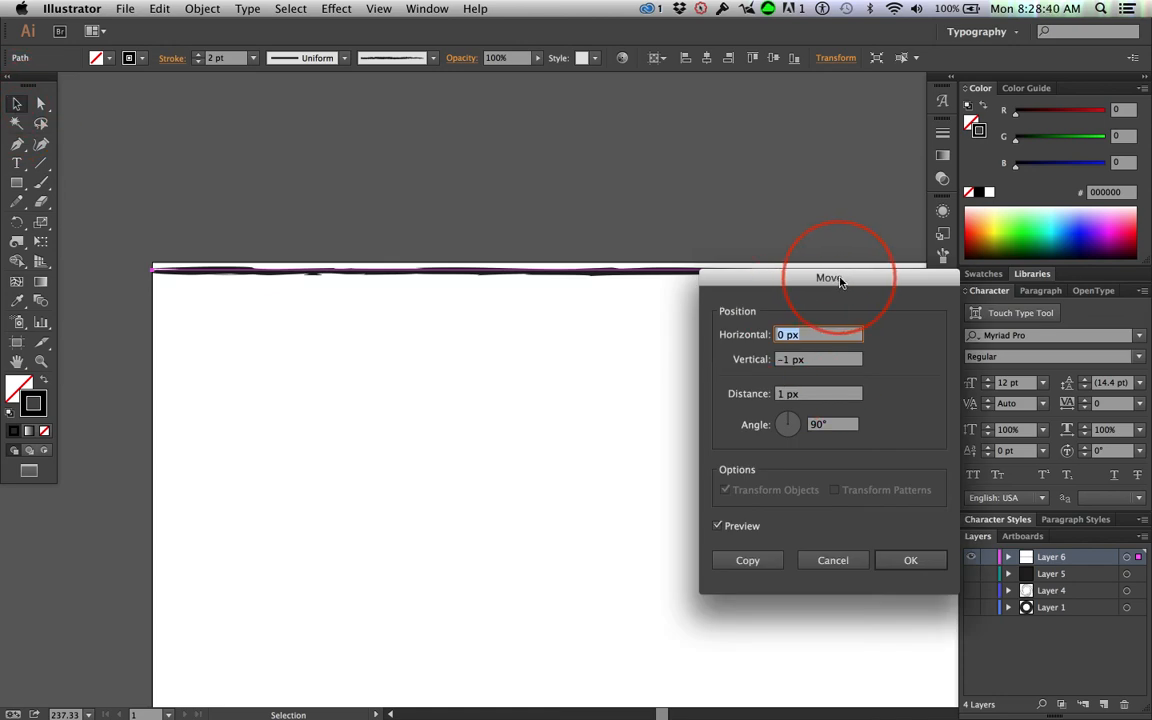
{"action": "left_click_drag", "start_coordinate": [841, 280], "coordinate": [797, 155]}
{"action": "left_click", "coordinate": [762, 233]}
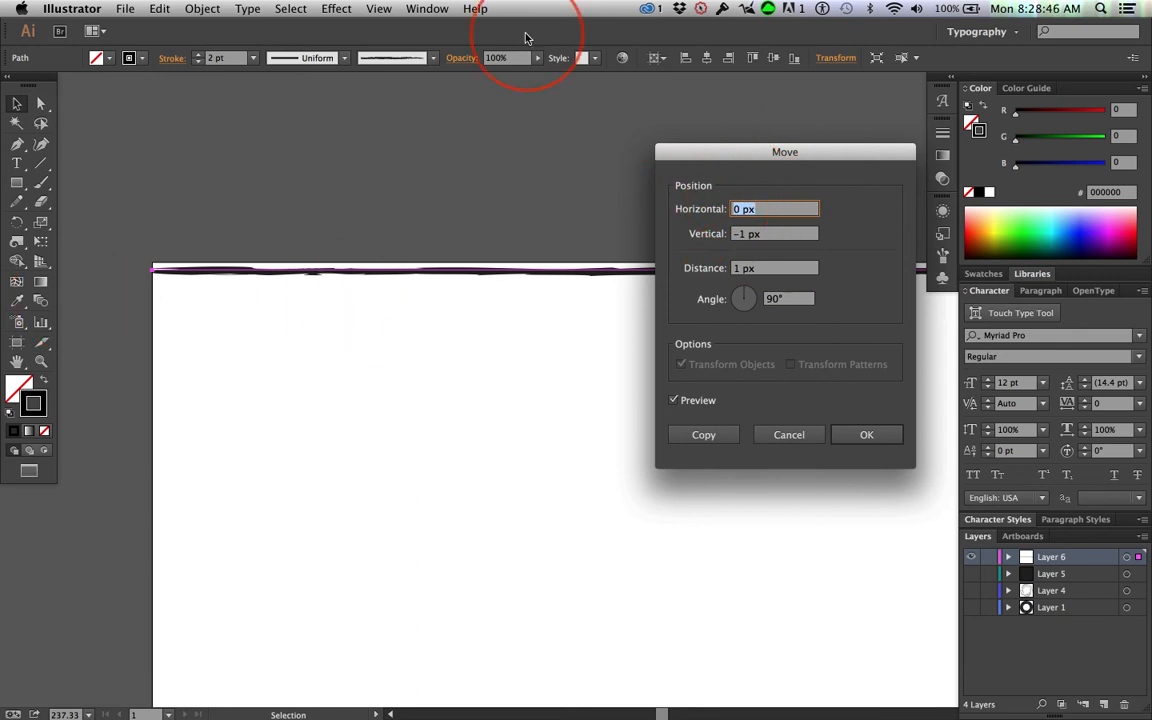
{"action": "left_click", "coordinate": [775, 235]}
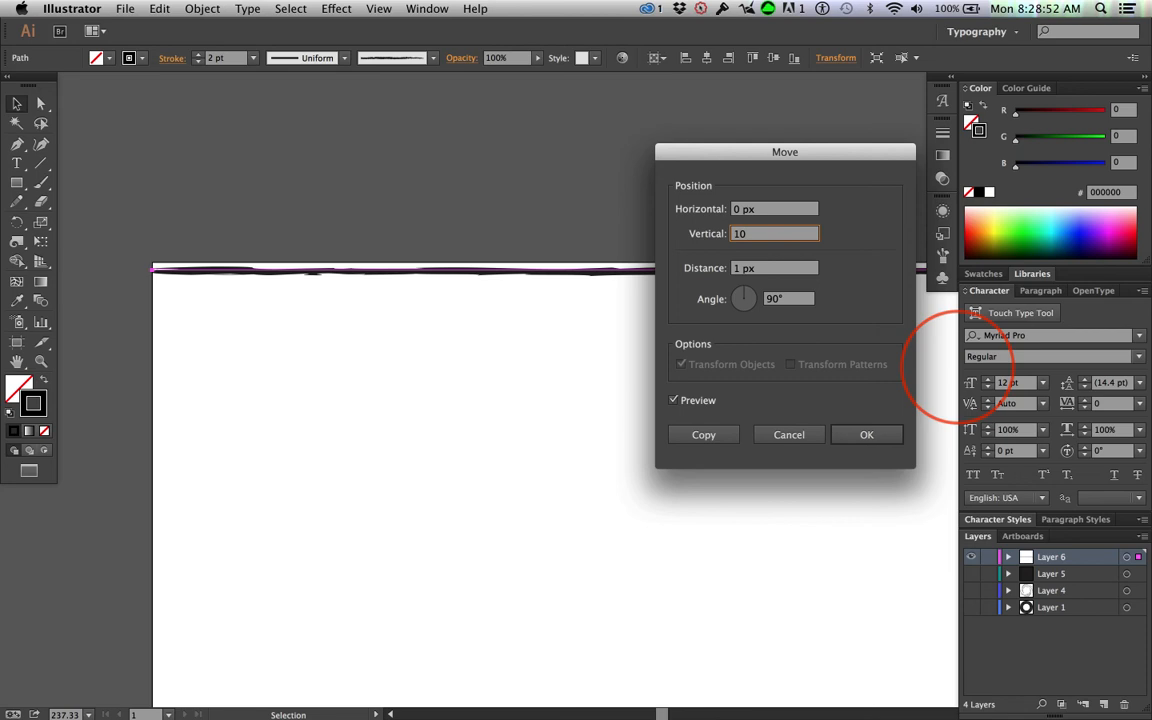
{"action": "key", "text": "Tab"}
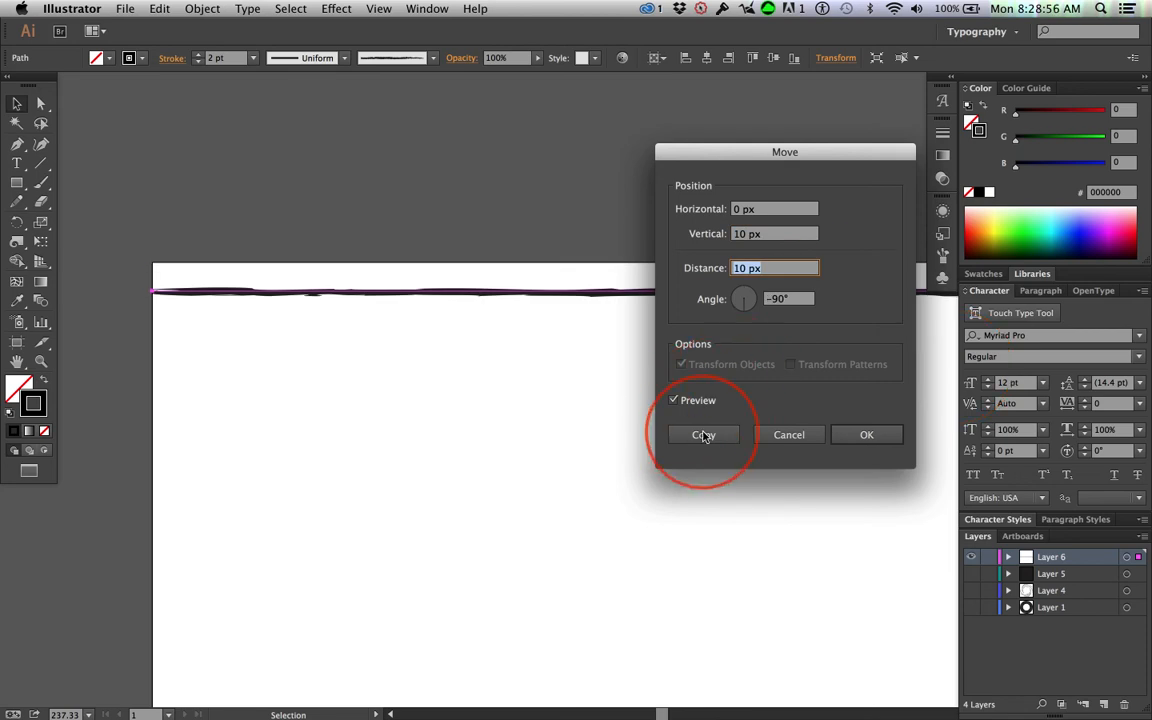
{"action": "left_click", "coordinate": [675, 401]}
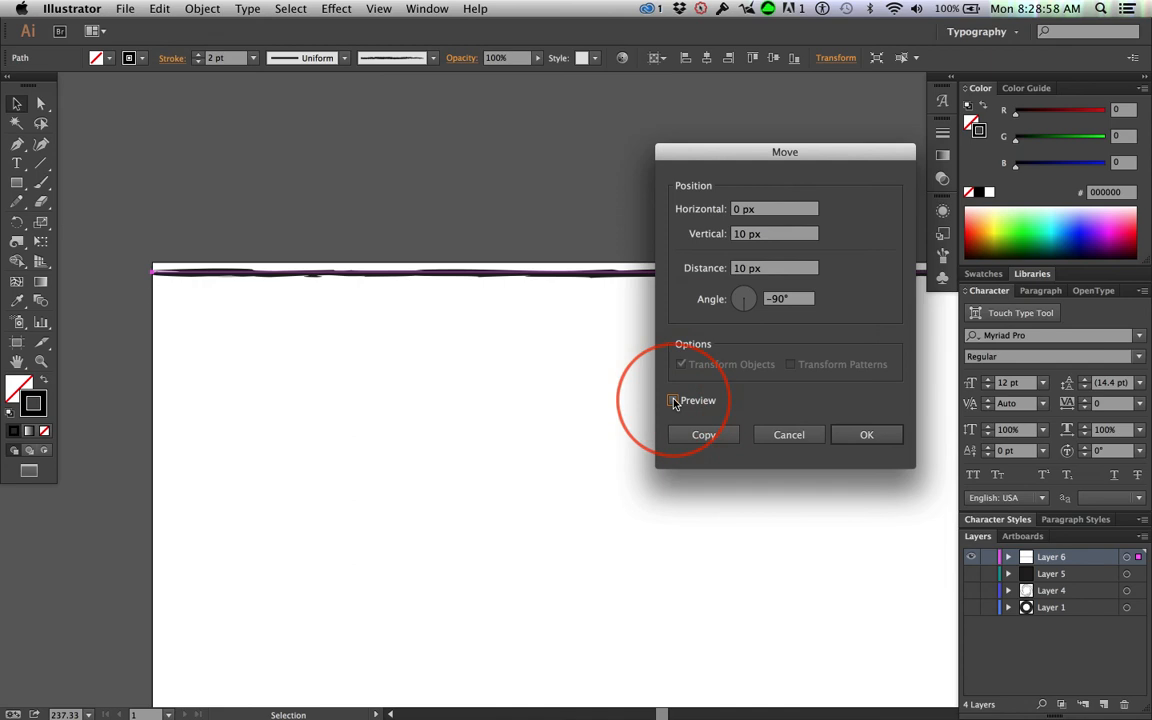
{"action": "left_click", "coordinate": [675, 401]}
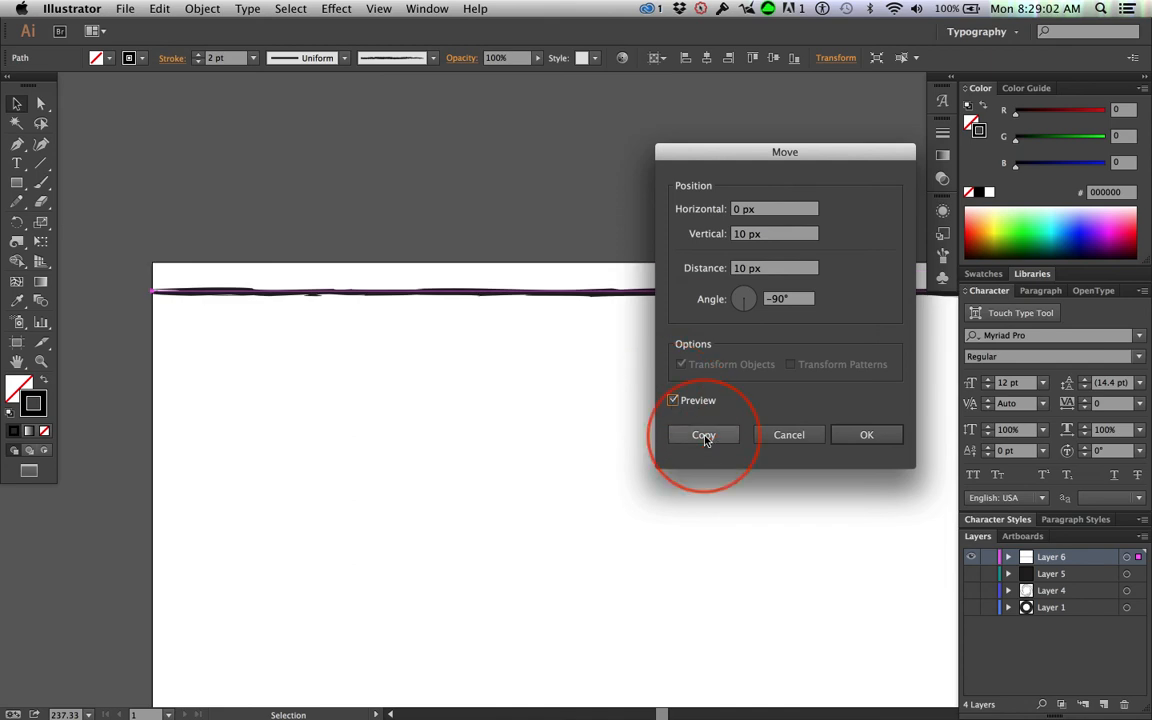
{"action": "left_click", "coordinate": [703, 435]}
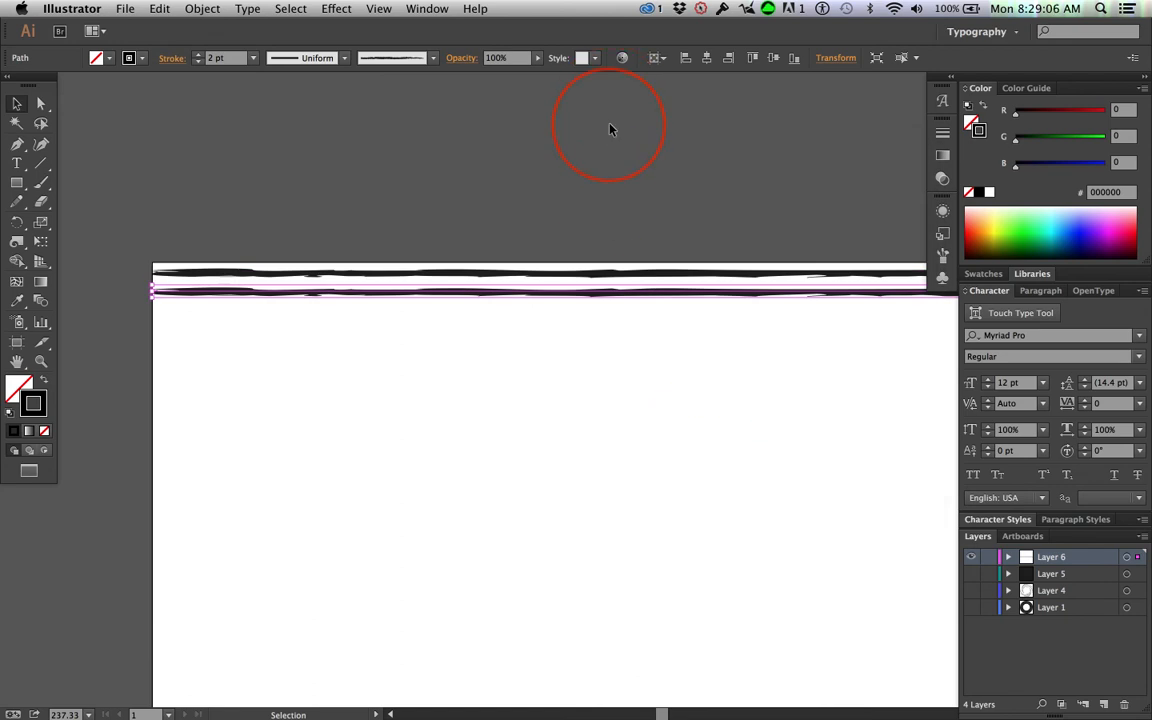
Repeat the copy-and-move transformation many times to build a band of evenly spaced lines down from the artboard's upper edge
{"action": "key", "text": "super+d"}
{"action": "key", "text": "super+d"}
{"action": "key", "text": "super+d"}
{"action": "key", "text": "super+d"}
{"action": "key", "text": "super+d"}
{"action": "key", "text": "super+d"}
{"action": "key", "text": "super+d"}
{"action": "key", "text": "super+d"}
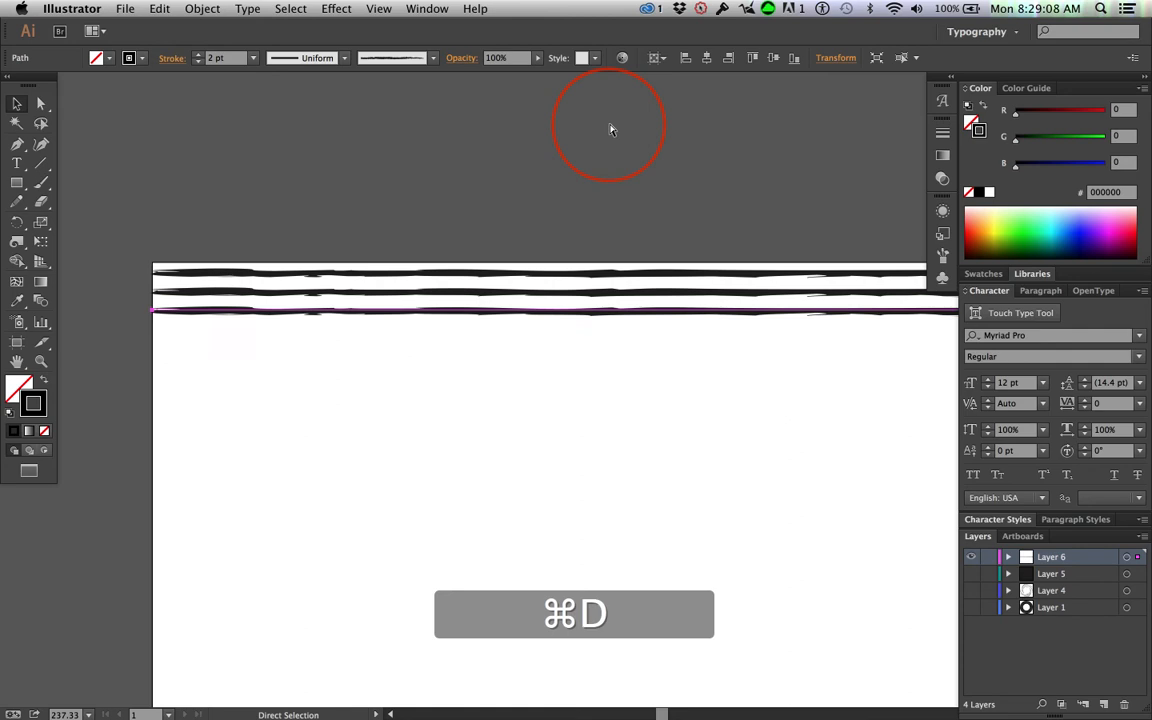
{"action": "key", "text": "super+d"}
{"action": "key", "text": "super+d"}
{"action": "key", "text": "super+d"}
{"action": "key", "text": "super+d"}
{"action": "key", "text": "super+d"}
{"action": "key", "text": "super+d"}
{"action": "key", "text": "super+d"}
{"action": "key", "text": "super+d"}
{"action": "key", "text": "super+d"}
{"action": "key", "text": "super+d"}
{"action": "key", "text": "super+d"}
{"action": "key", "text": "super+d"}
{"action": "key", "text": "super+d"}
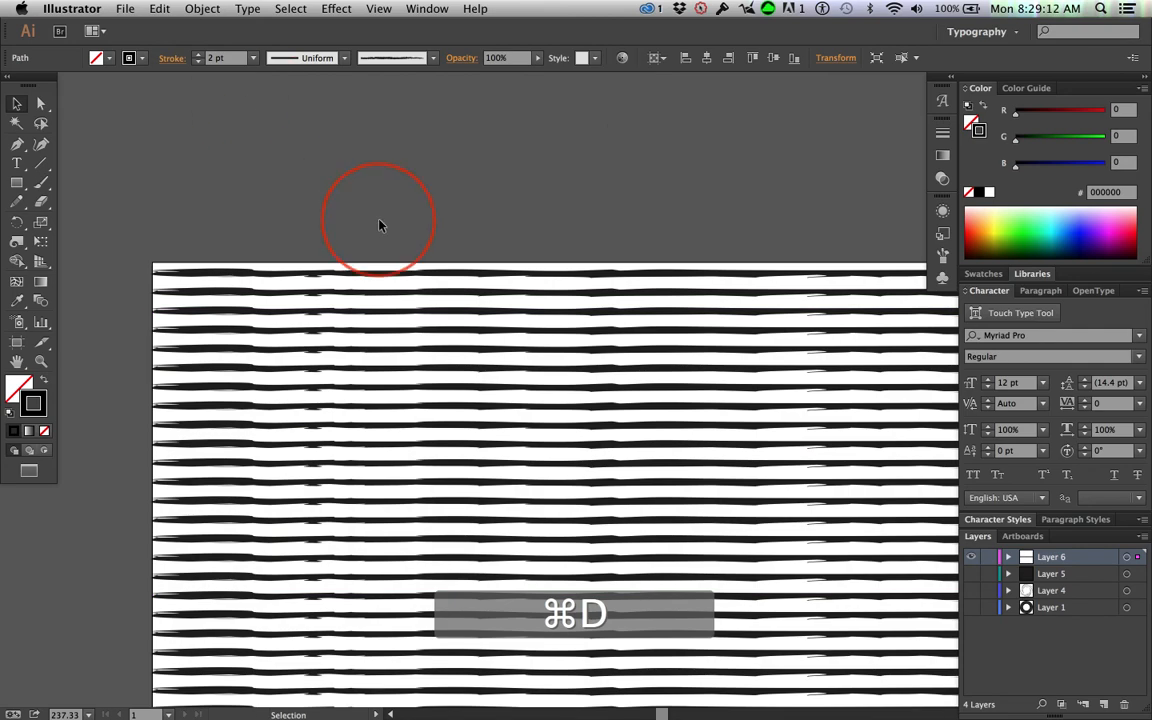
{"action": "key", "text": "super+0"}
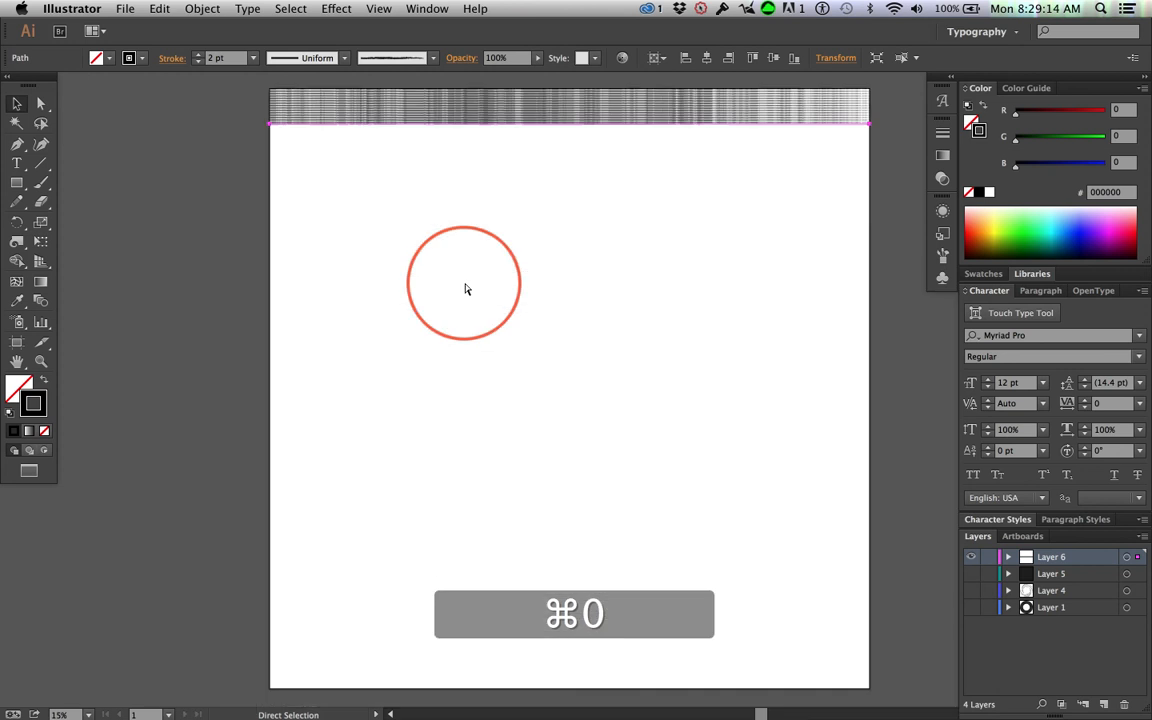
{"action": "key", "text": "v"}
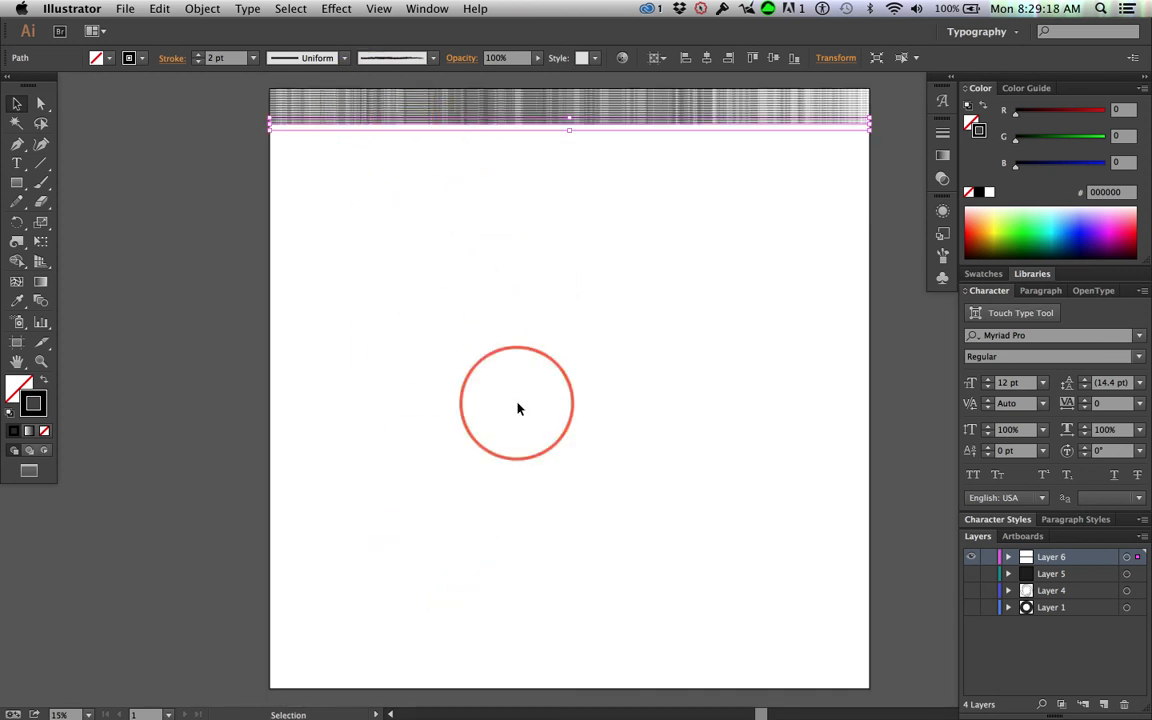
Hide Layer 6, show the full line pattern on Layer 5, and check the brush used by one of its lines
{"action": "left_click", "coordinate": [970, 558]}
{"action": "left_click", "coordinate": [970, 573]}
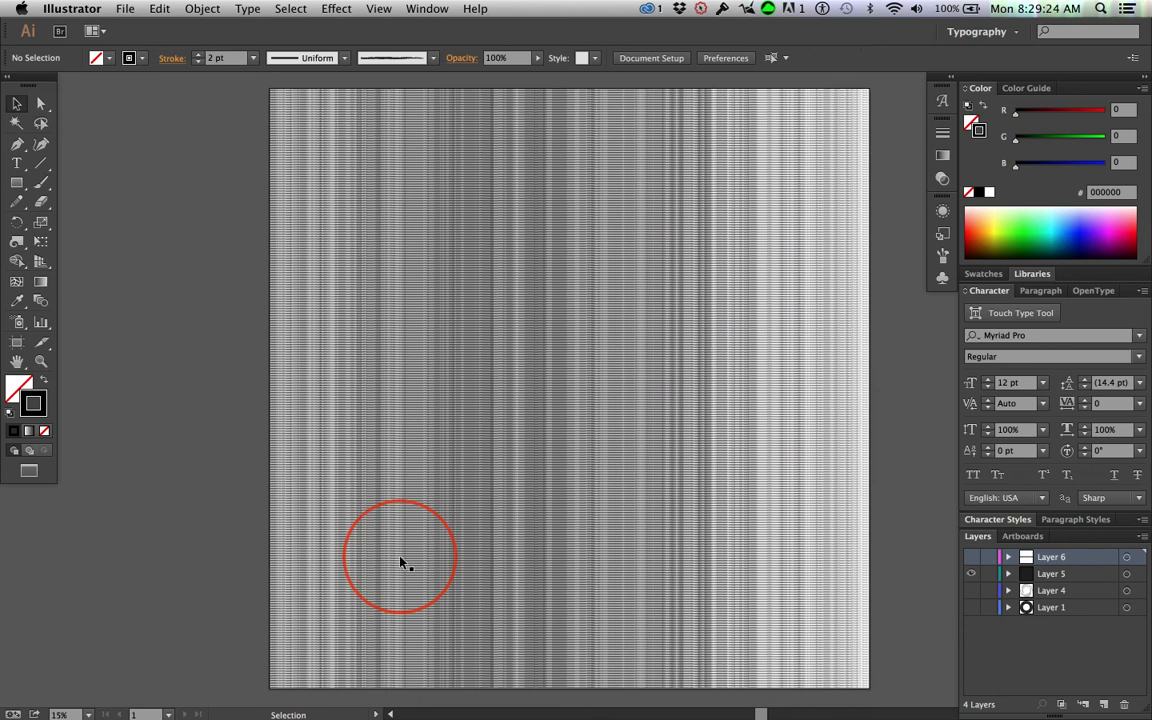
{"action": "left_click", "coordinate": [403, 309]}
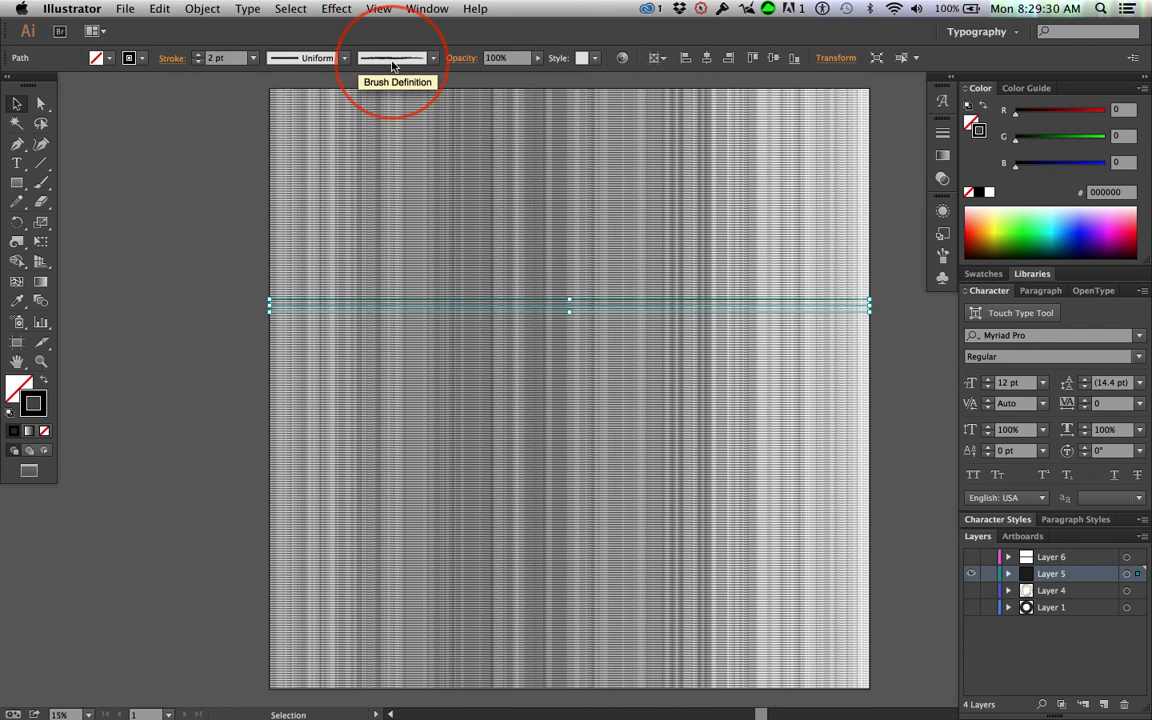
{"action": "left_click", "coordinate": [433, 57]}
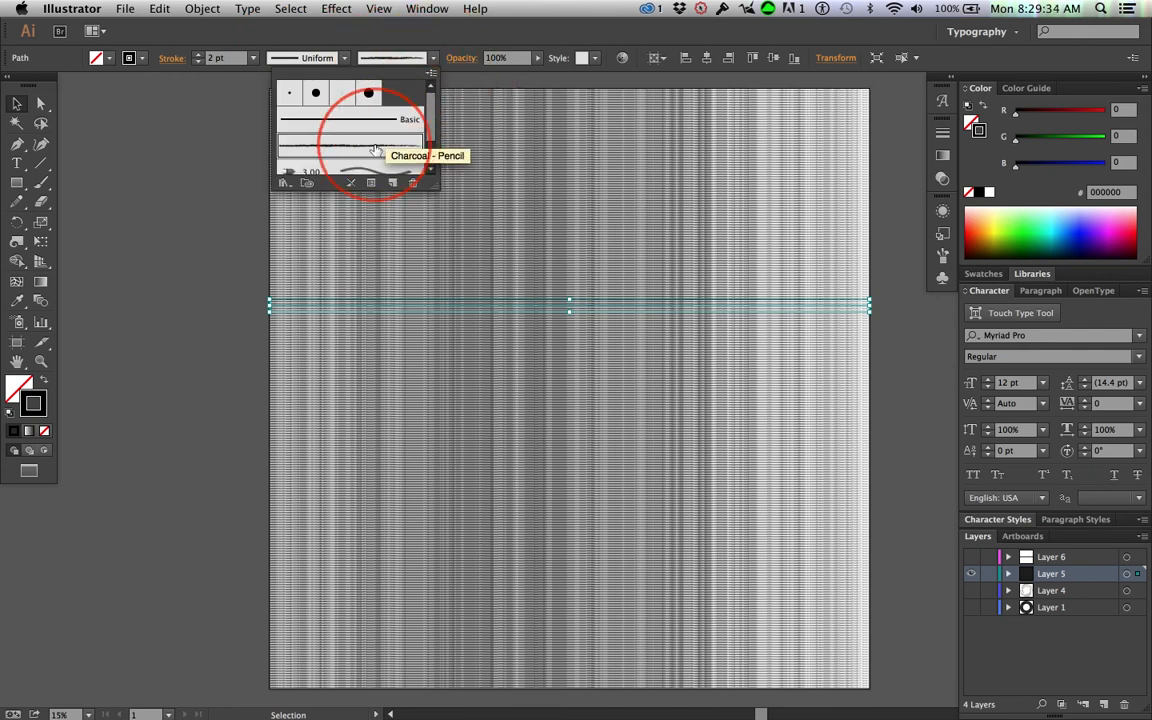
{"action": "left_click", "coordinate": [160, 205]}
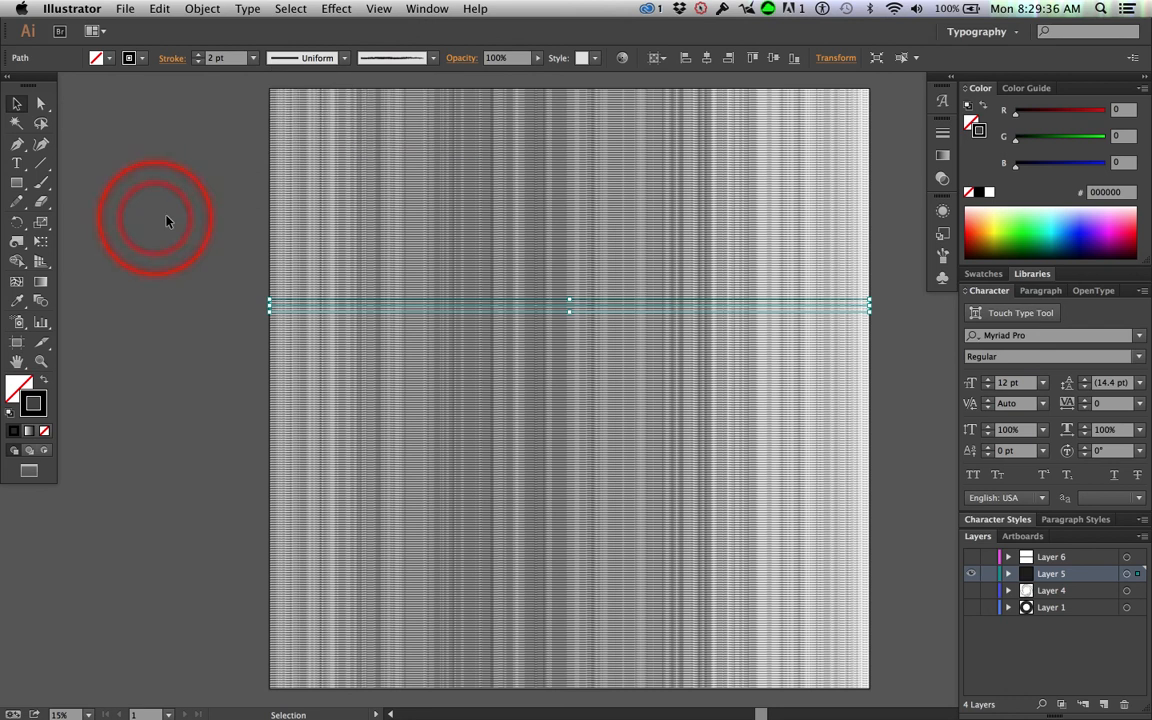
{"action": "left_click", "coordinate": [196, 151]}
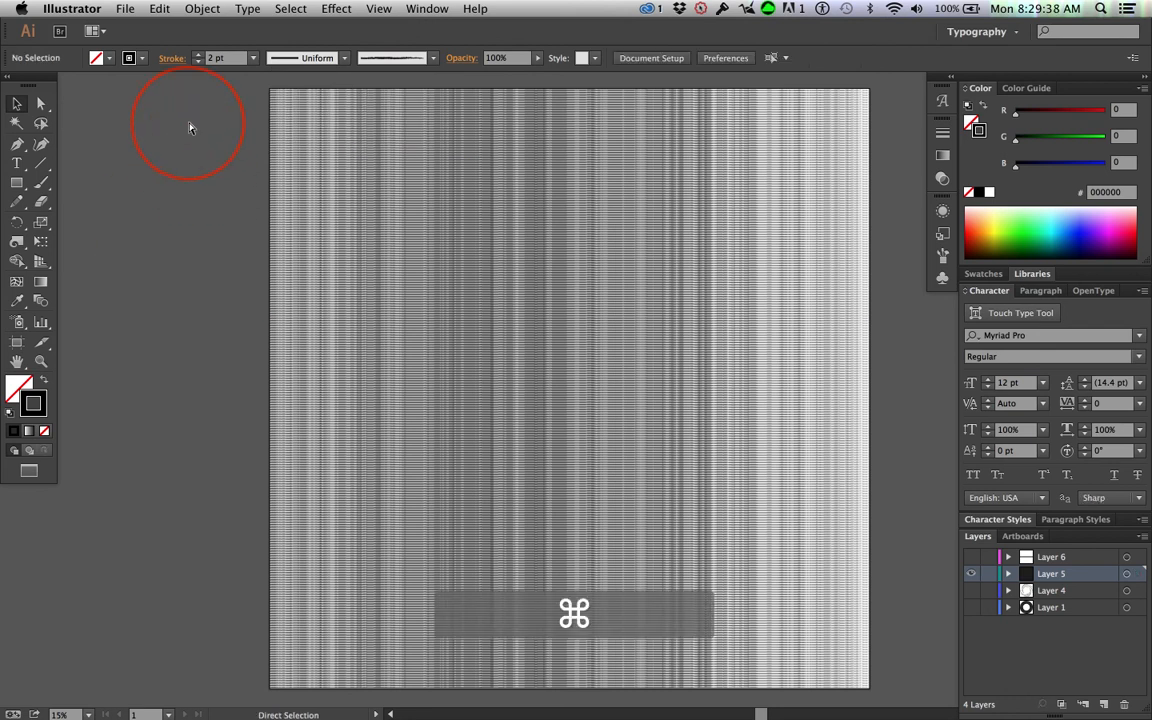
Select all the lines on Layer 5 and copy them to the clipboard
{"action": "left_click", "coordinate": [1003, 572], "text": "super"}
{"action": "left_click", "coordinate": [1017, 610]}
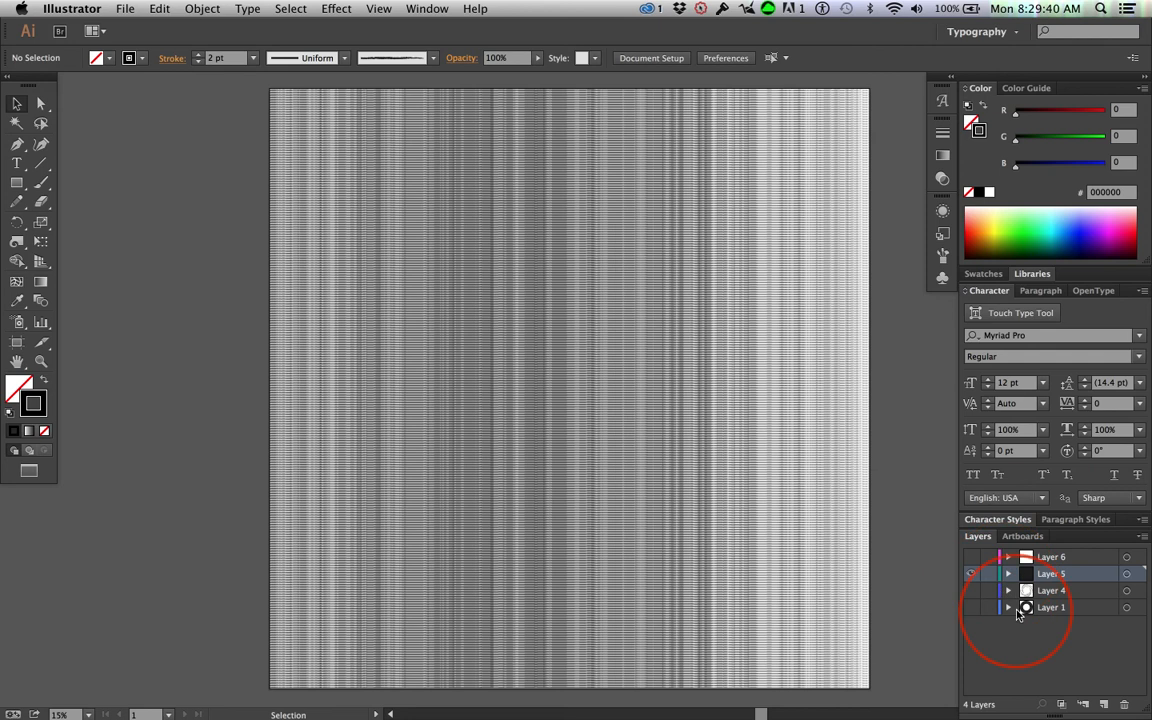
{"action": "key", "text": "super+a"}
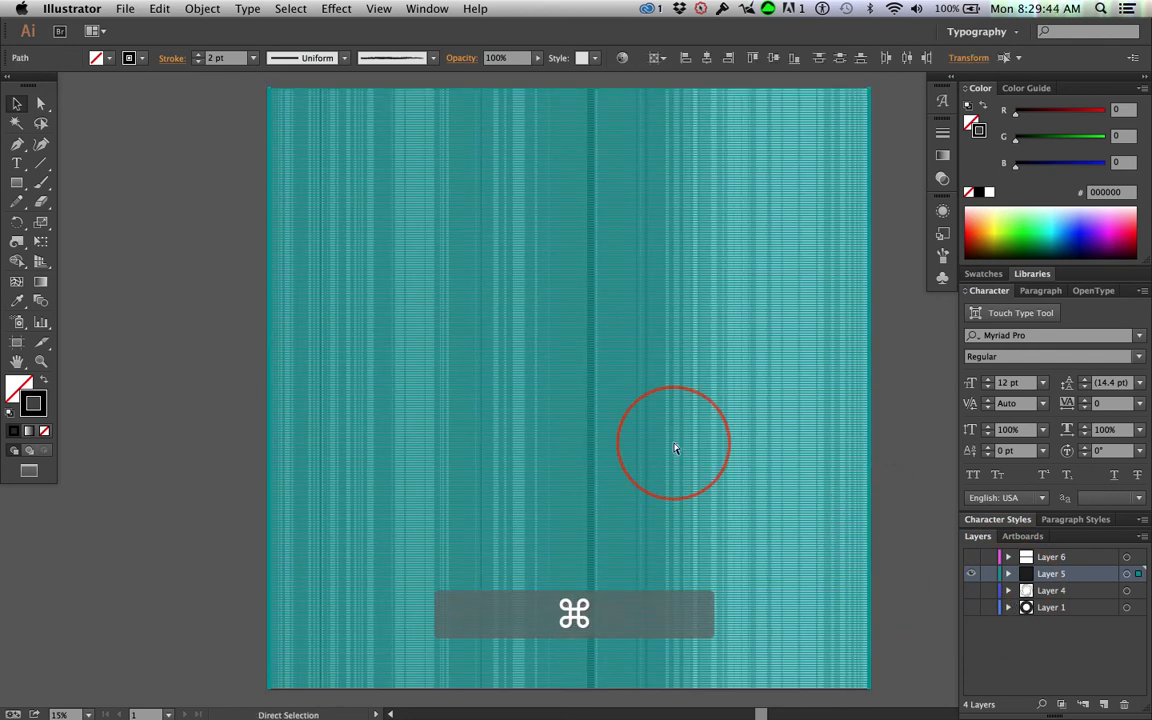
{"action": "key", "text": "super+c"}
Switch to Photoshop, create a new 5002 by 4996 px document from the clipboard preset, and paste the lines as a vector smart object
{"action": "key", "text": "super+Tab"}
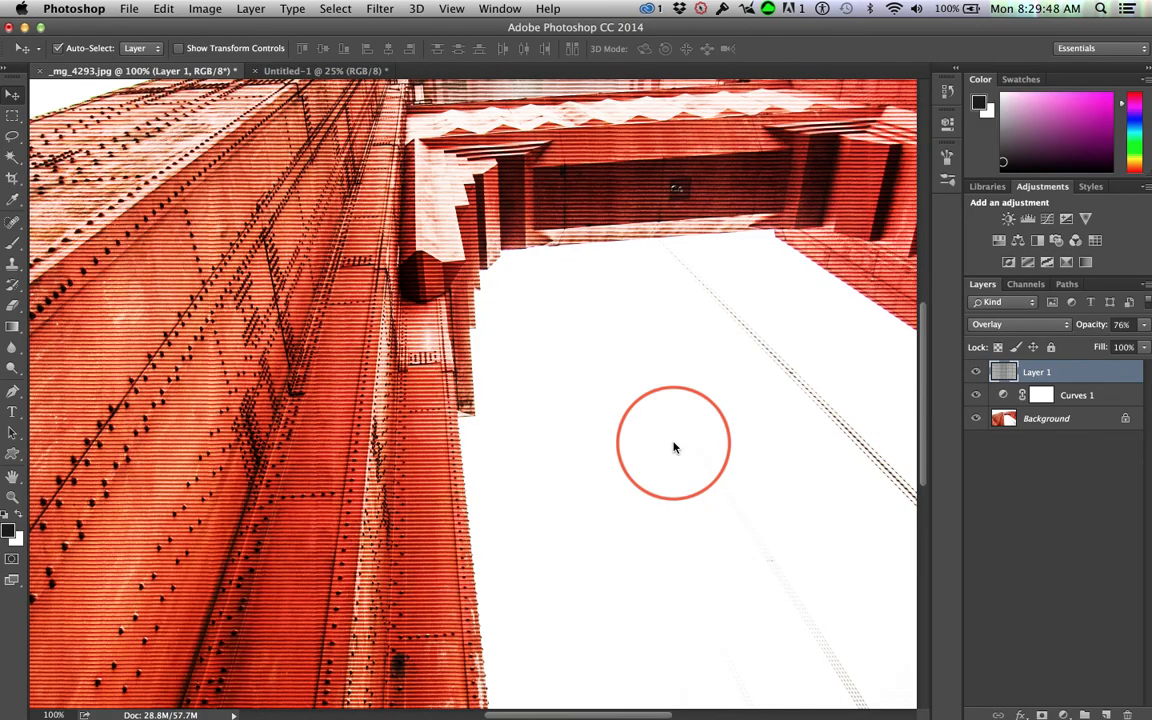
{"action": "key", "text": "super+n"}
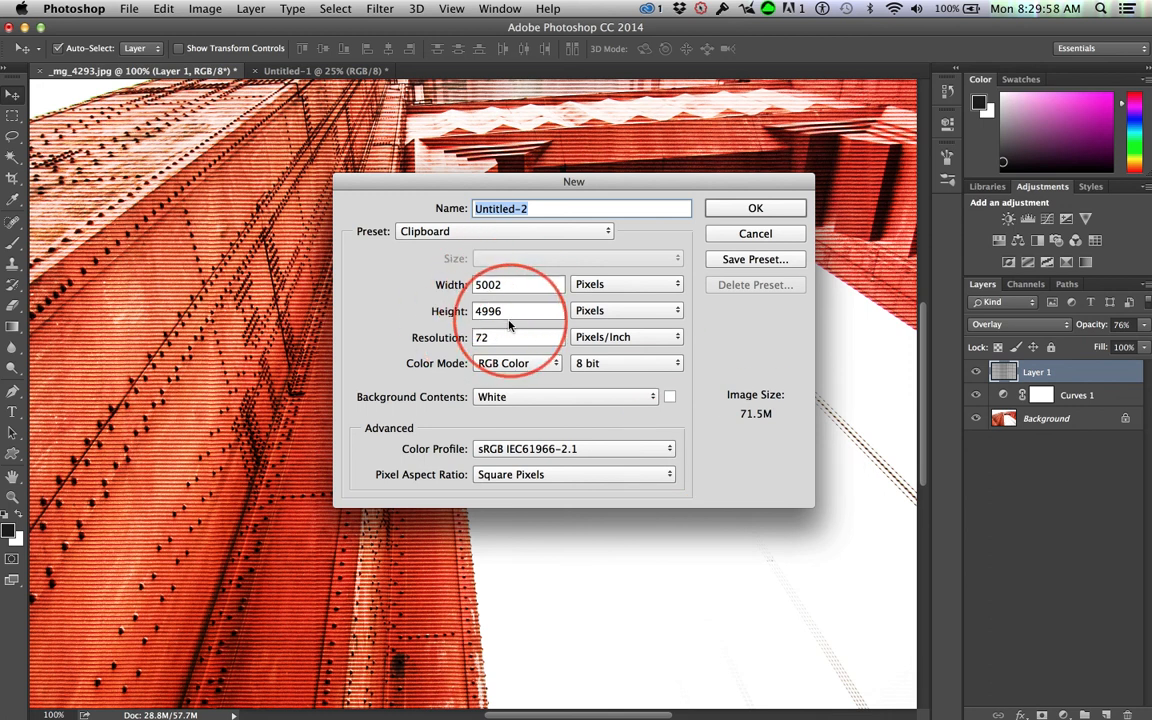
{"action": "left_click", "coordinate": [755, 208]}
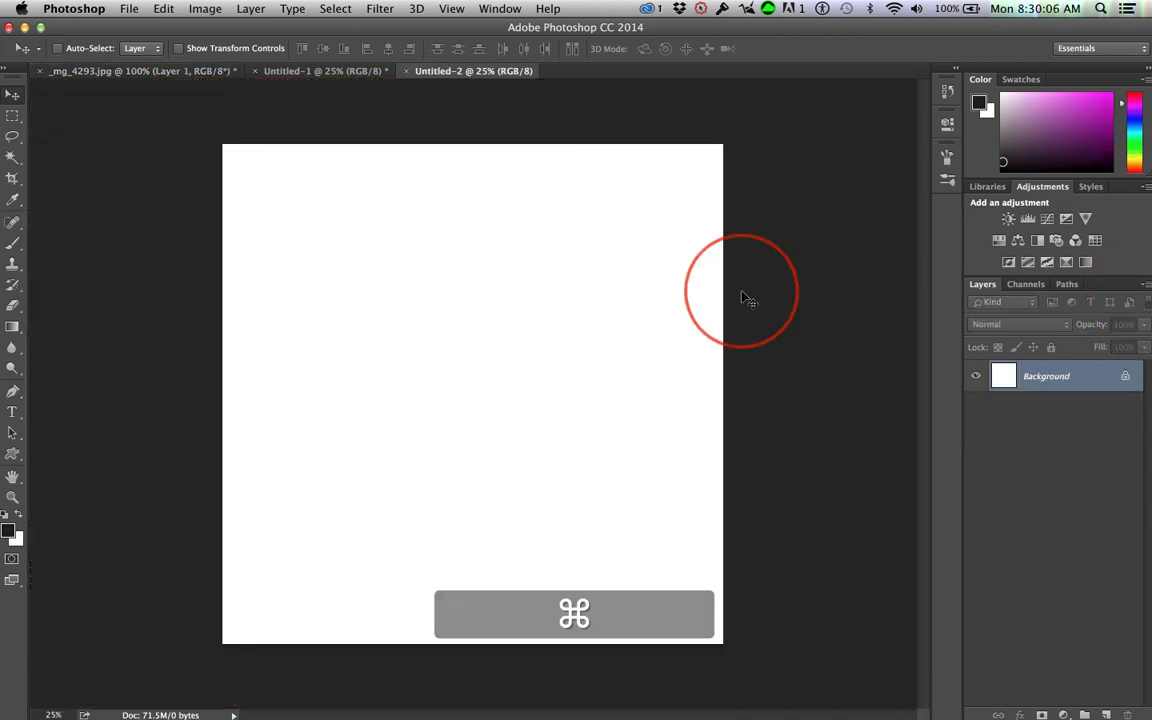
{"action": "key", "text": "super+v"}
{"action": "left_click", "coordinate": [630, 314]}
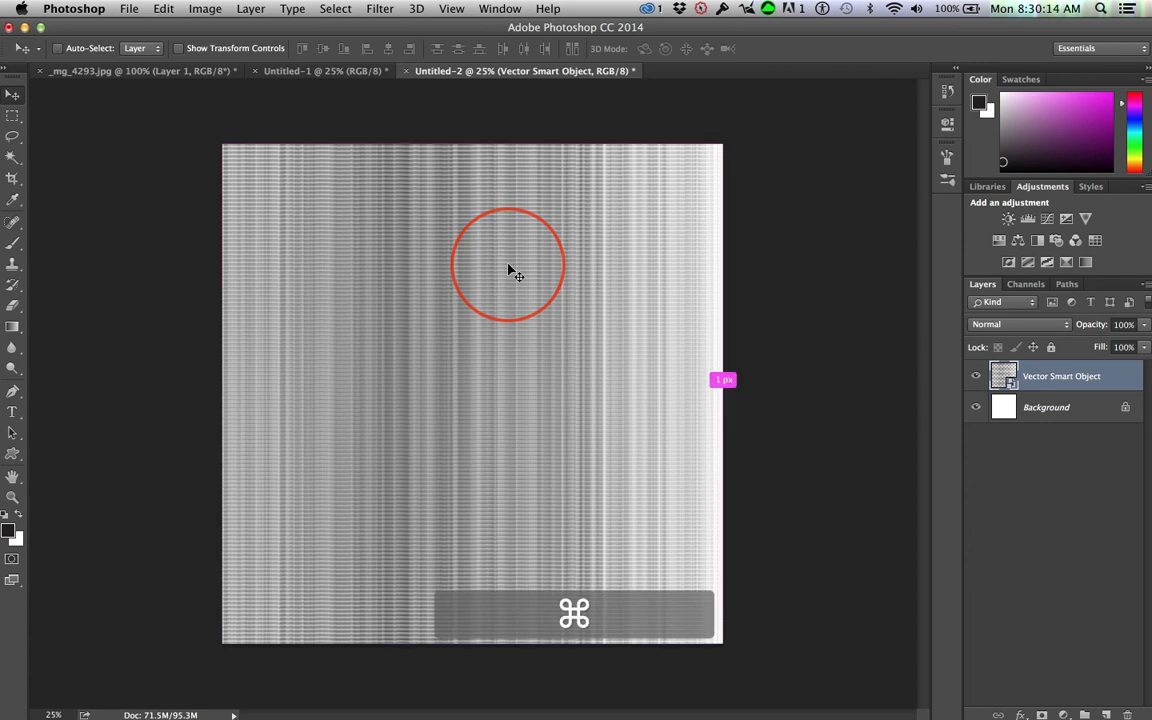
Merge the Vector Smart Object layer down into the white Background
{"action": "key", "text": "super+e"}
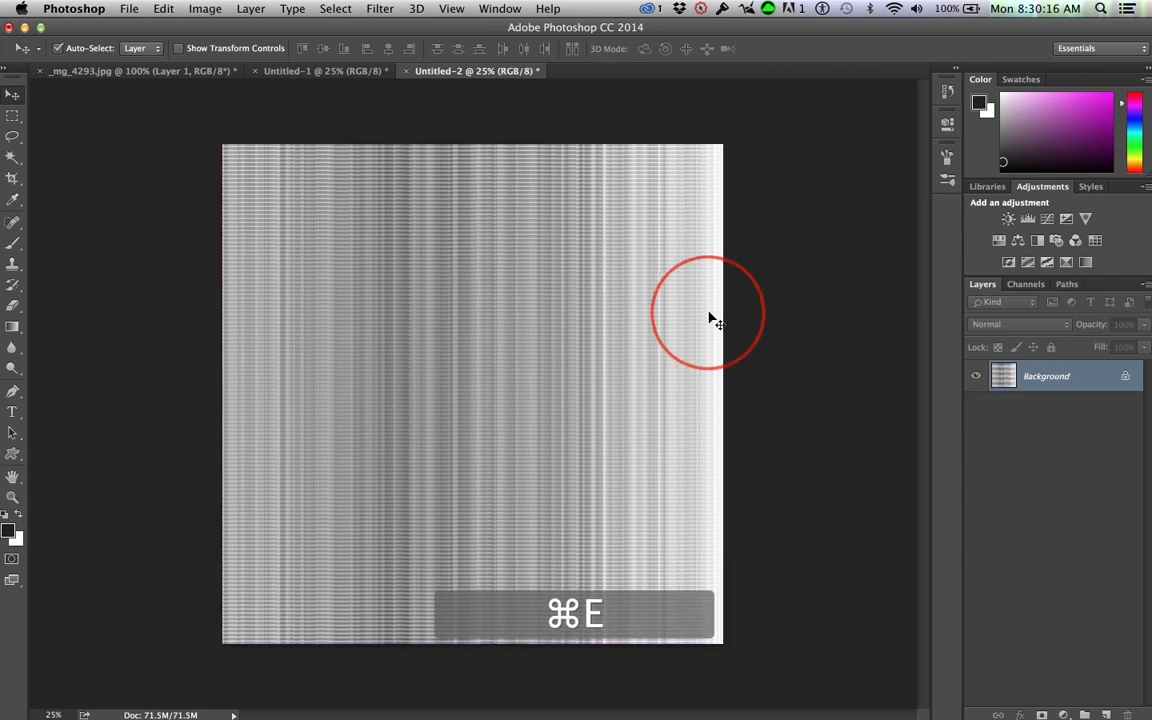
{"action": "key", "text": "super+z"}
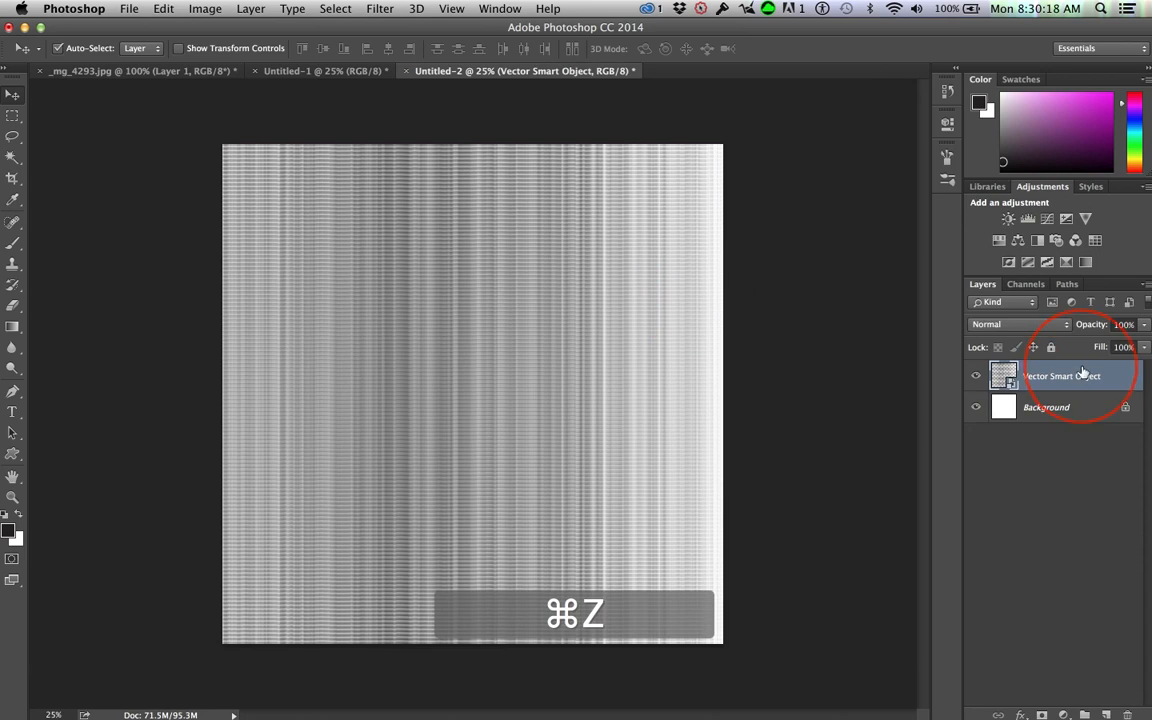
{"action": "right_click", "coordinate": [1082, 372]}
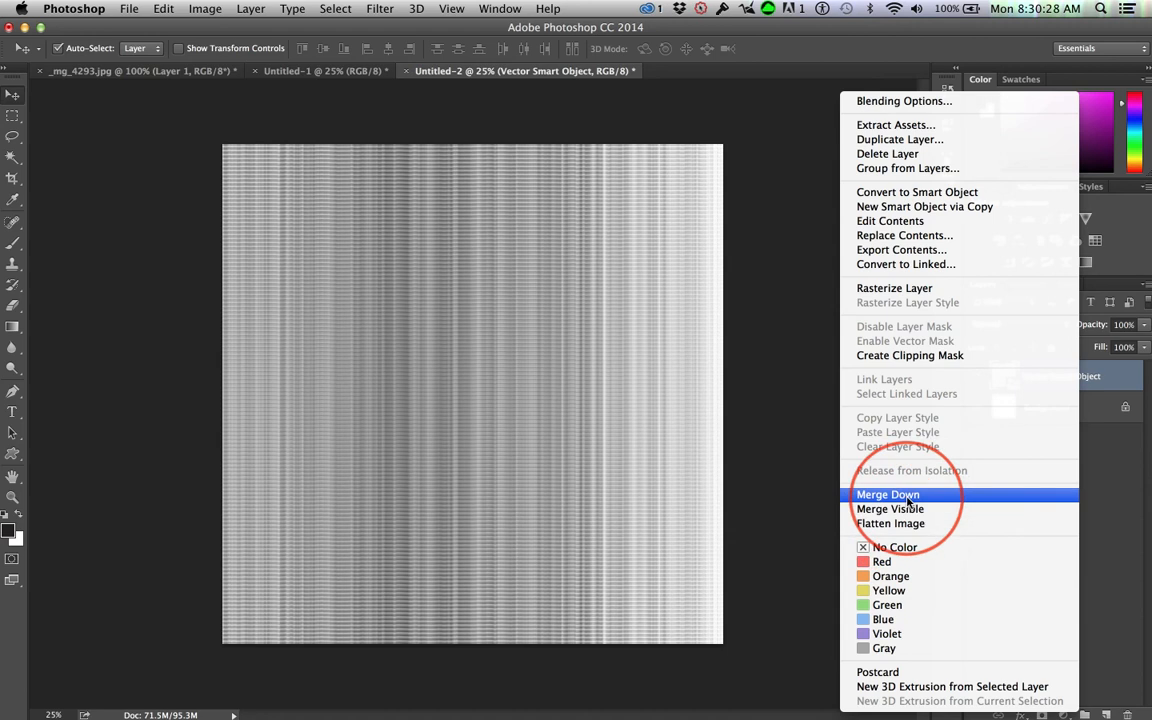
{"action": "left_click", "coordinate": [880, 365]}
{"action": "left_click", "coordinate": [1046, 377]}
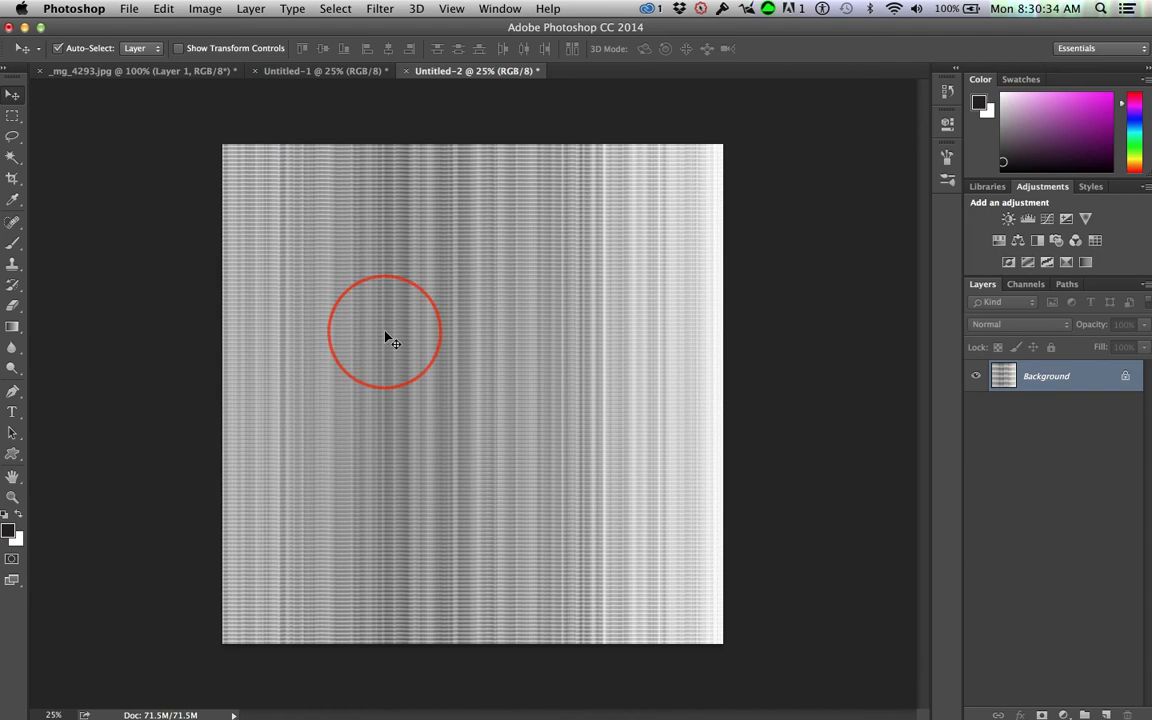
Define the merged line artwork as a pattern named Pattern 1
{"action": "left_click", "coordinate": [163, 9]}
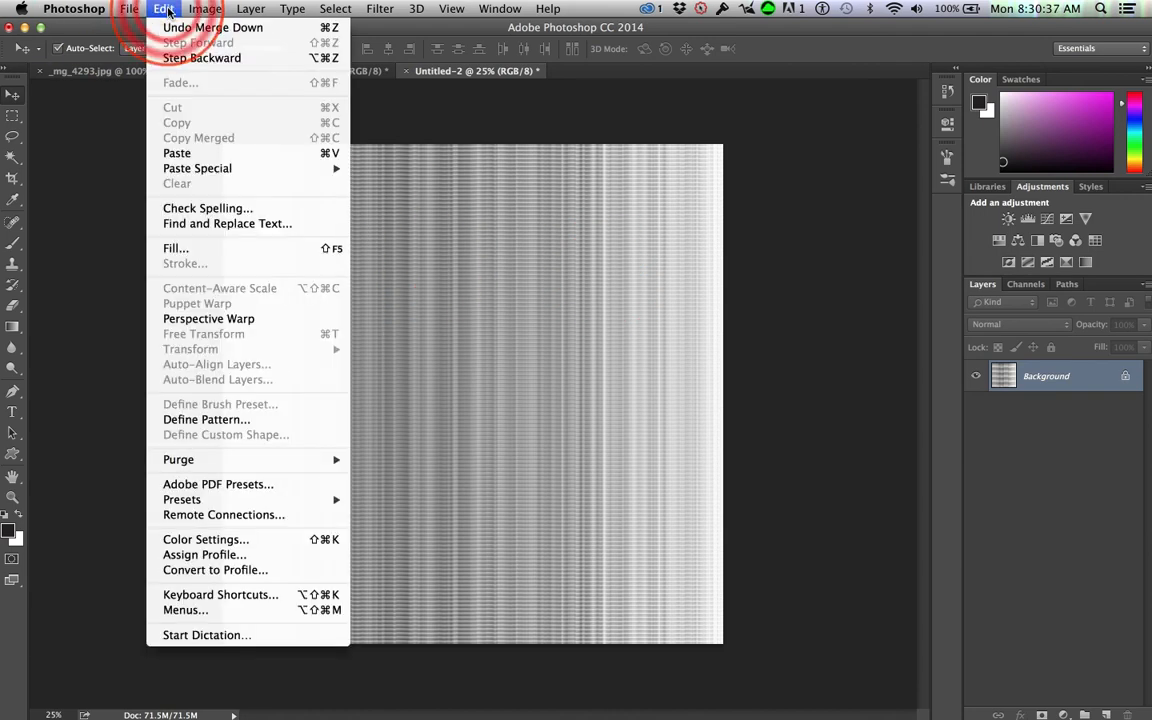
{"action": "left_click", "coordinate": [224, 420]}
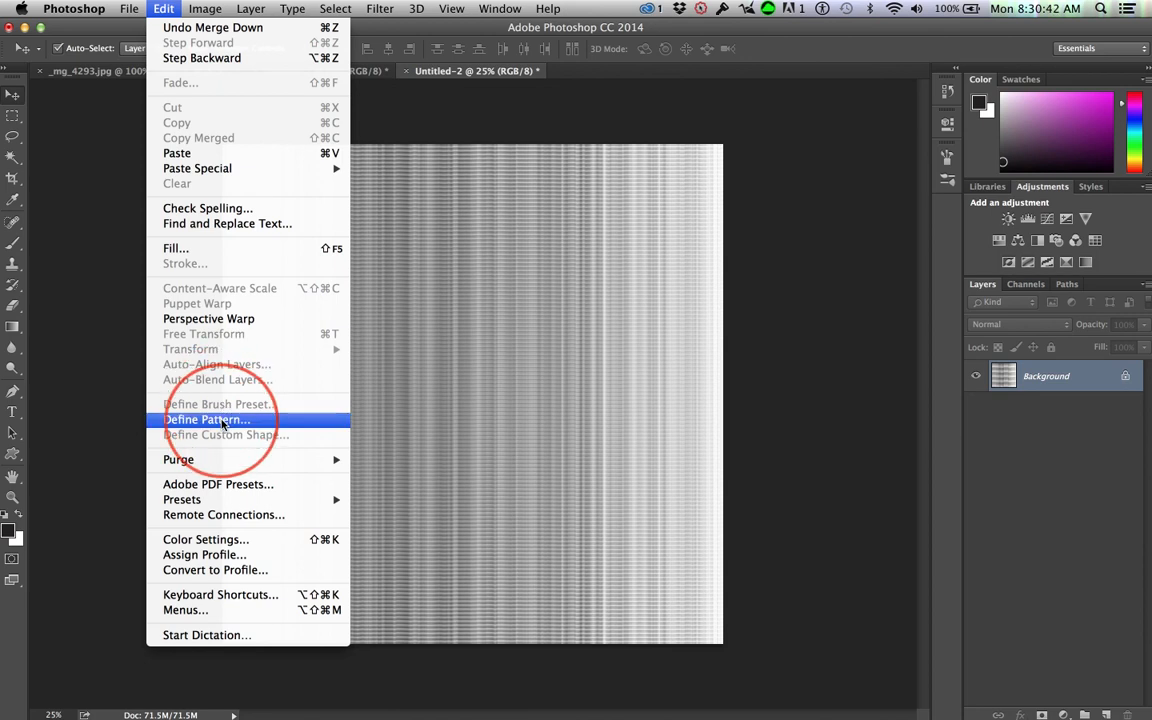
{"action": "left_click", "coordinate": [224, 420]}
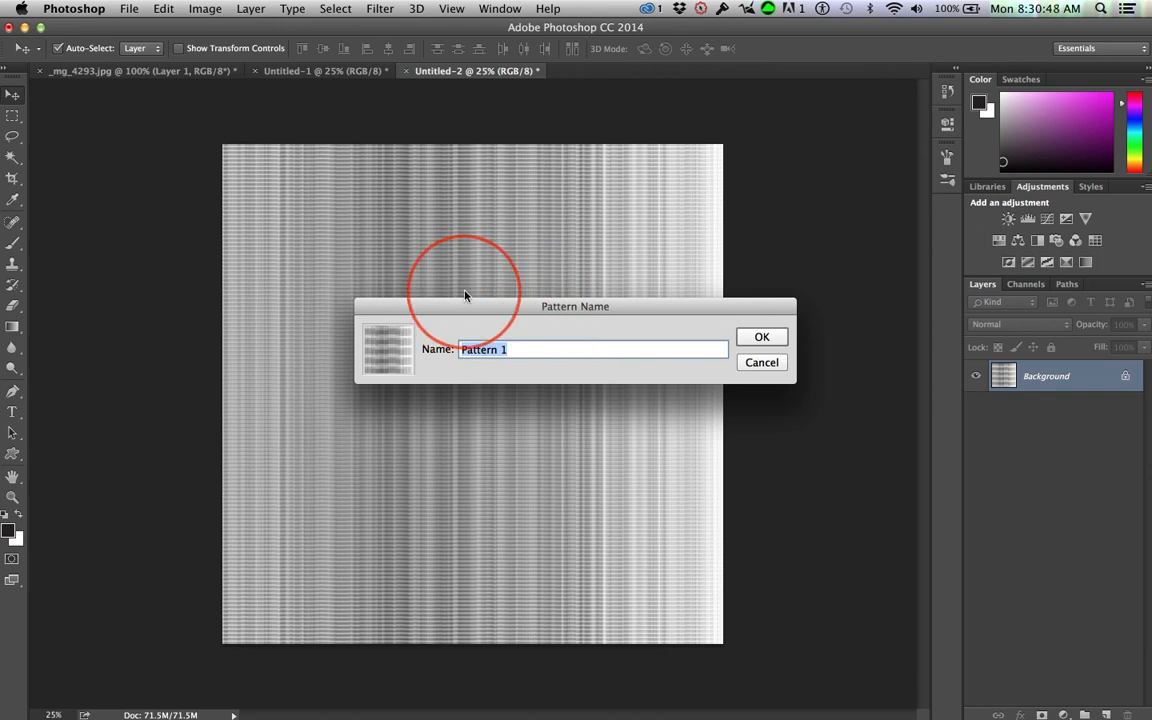
{"action": "key", "text": "Return"}
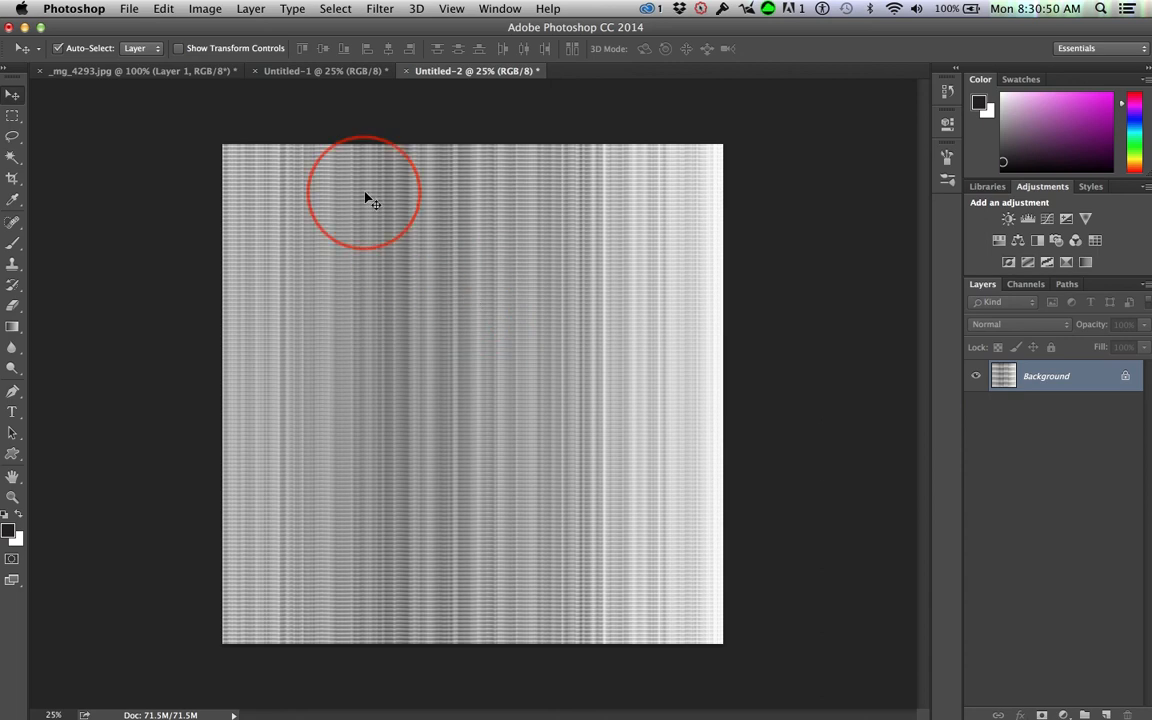
Go to the _mg_4293.jpg document and delete its existing line overlay, Layer 1
{"action": "left_click", "coordinate": [170, 72]}
{"action": "left_click", "coordinate": [1005, 373]}
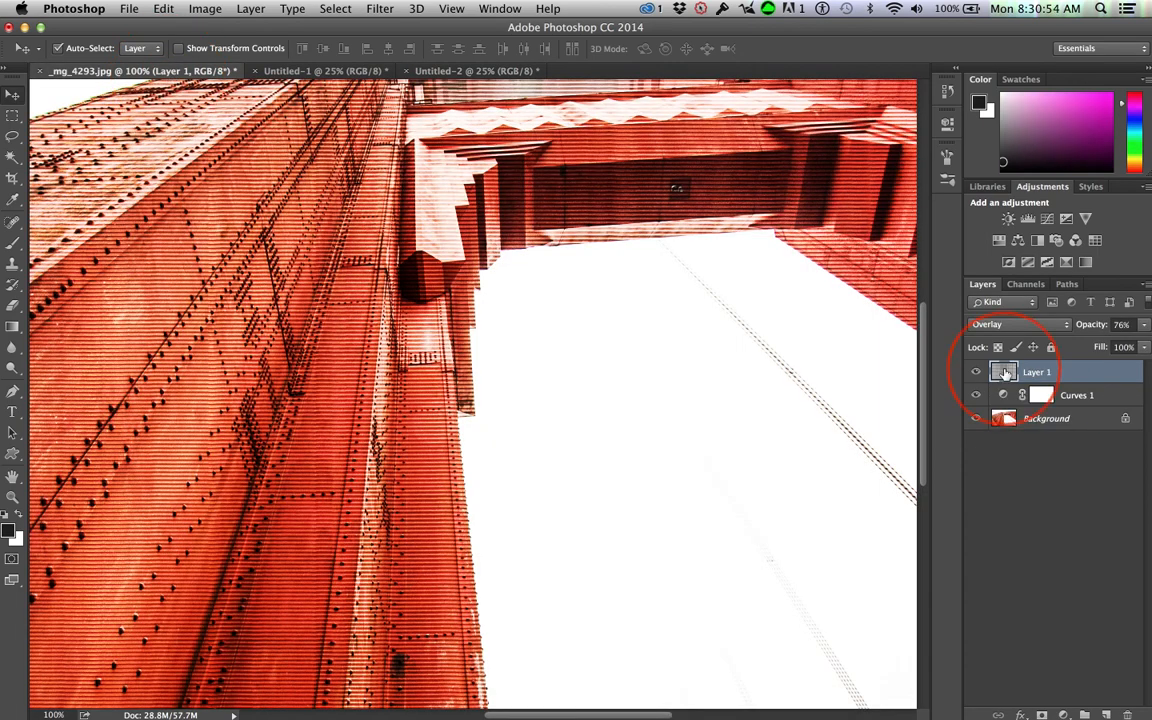
{"action": "left_click", "coordinate": [1005, 373]}
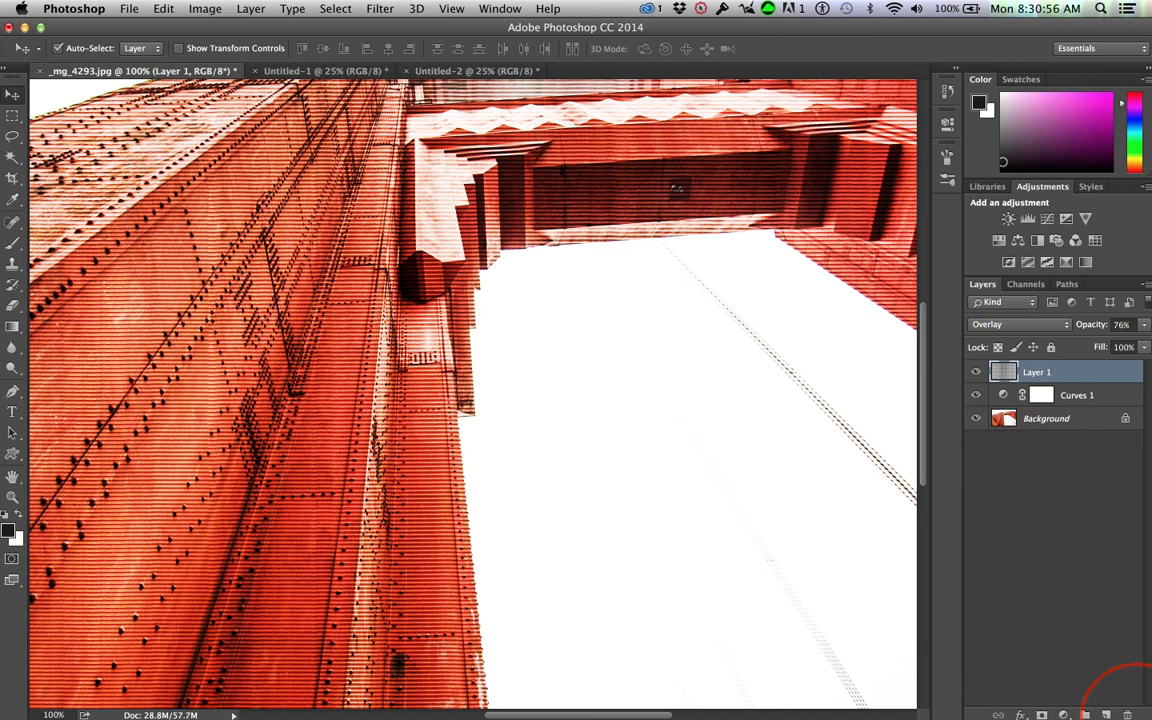
{"action": "left_click", "coordinate": [1128, 714]}
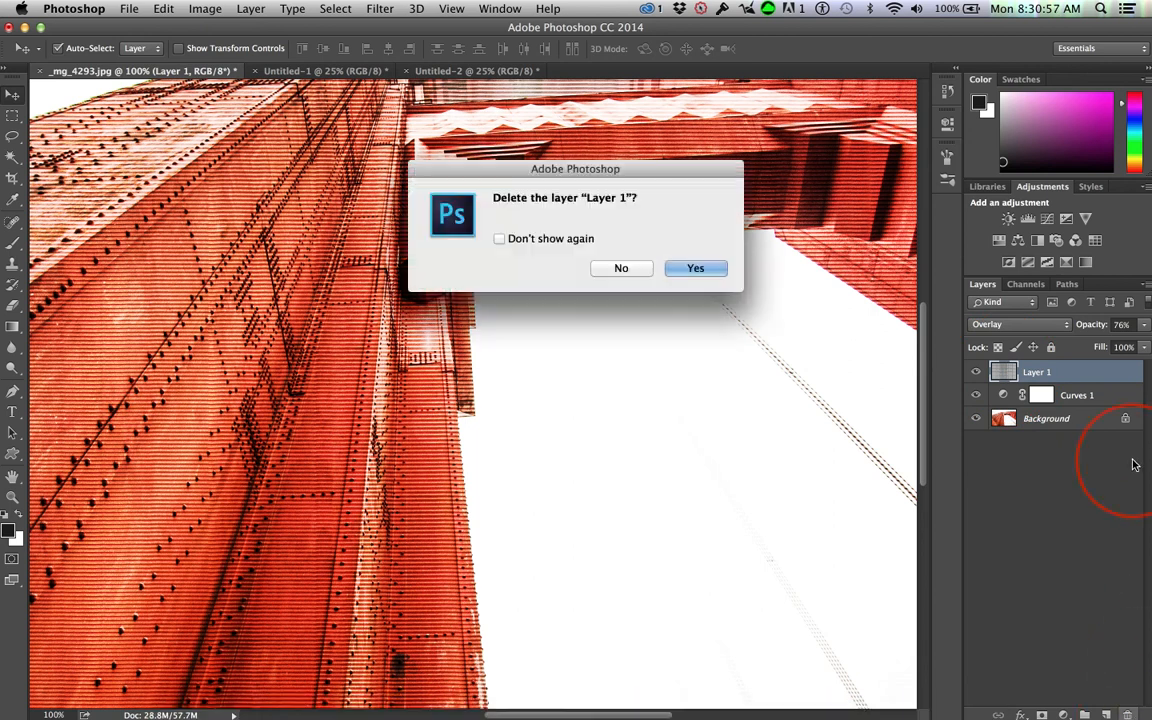
{"action": "left_click", "coordinate": [694, 266]}
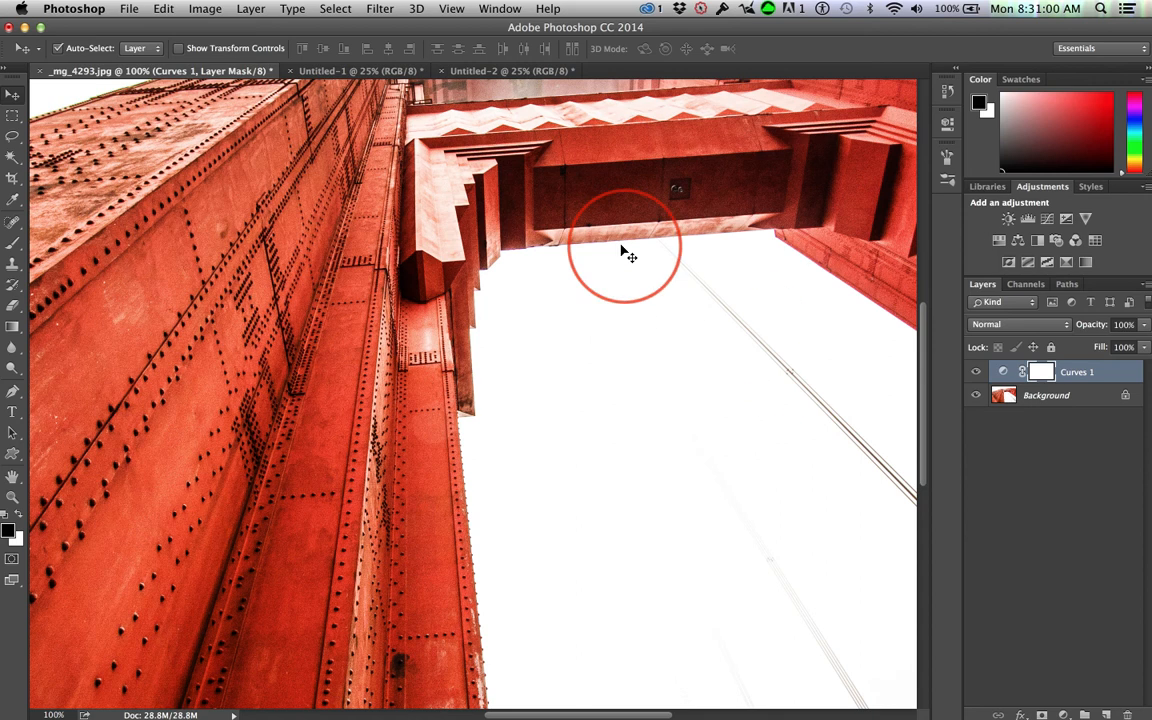
Add a new layer above Curves 1 and fill it with the custom pattern Pattern 1 in Normal mode at 100% opacity
{"action": "left_click", "coordinate": [1106, 714]}
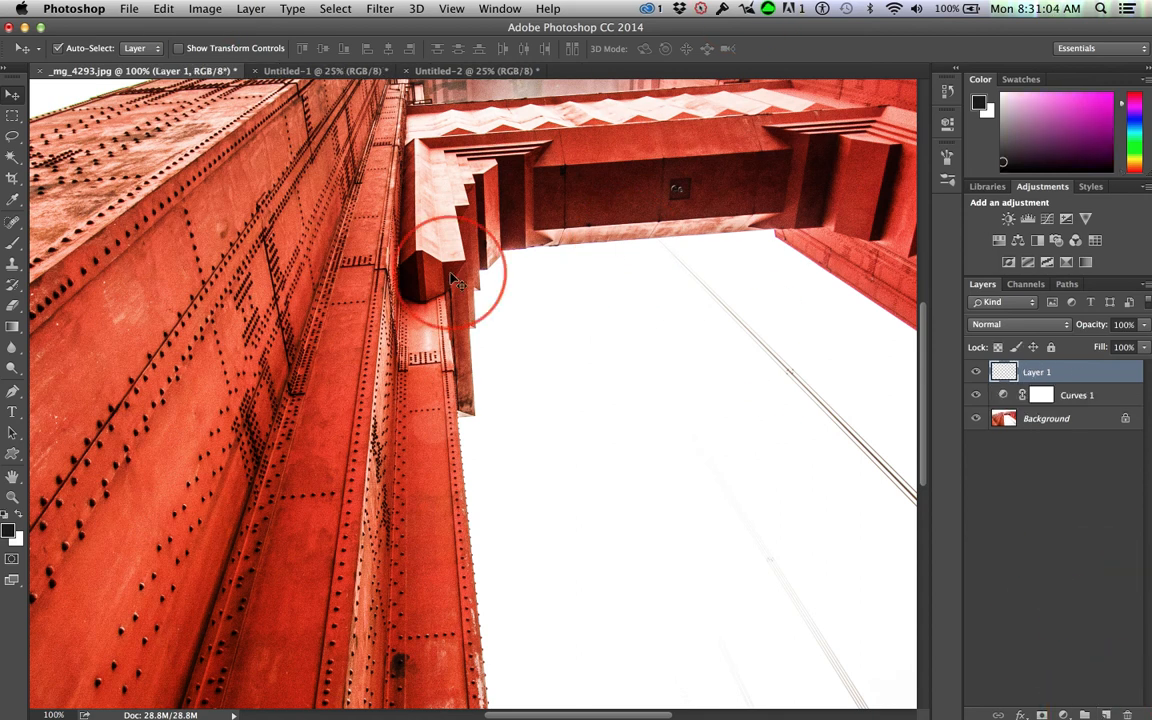
{"action": "left_click", "coordinate": [163, 9]}
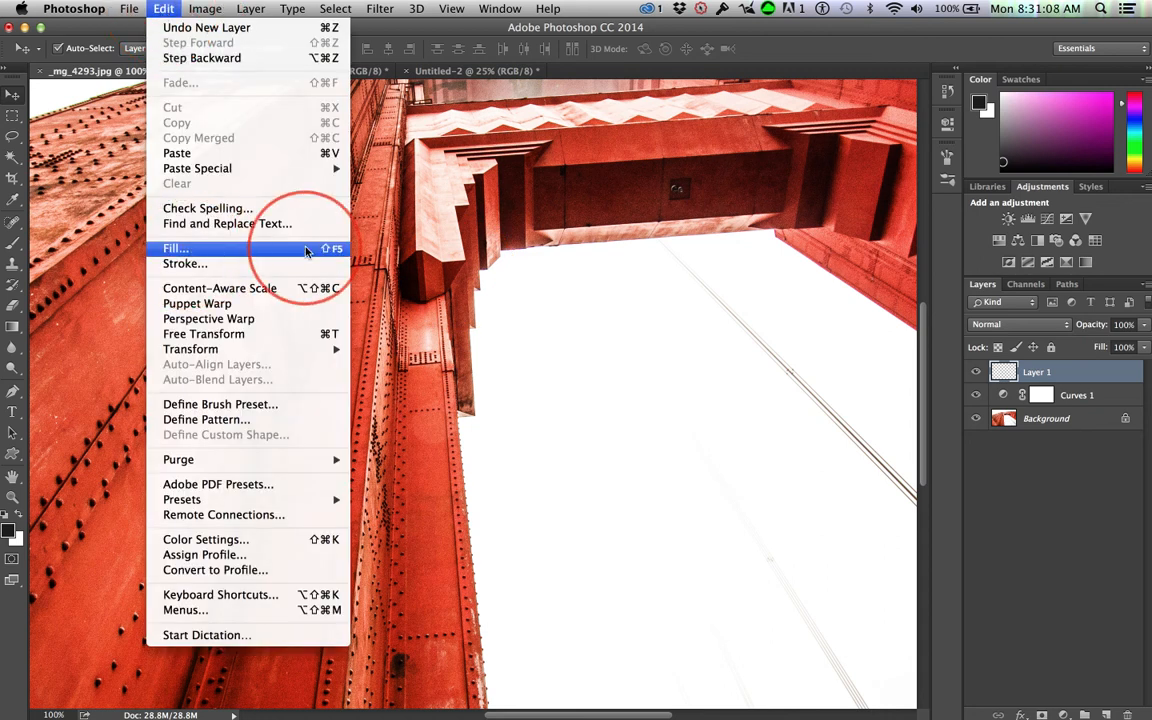
{"action": "left_click", "coordinate": [160, 10]}
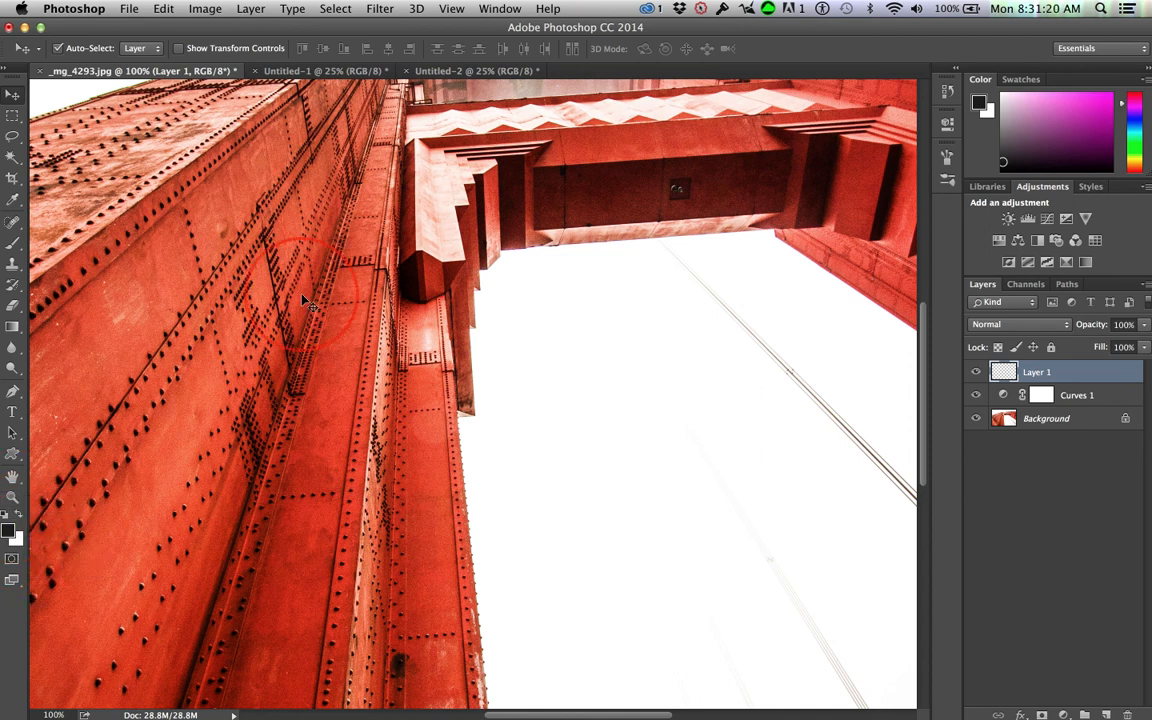
{"action": "key", "text": "shift+BackSpace"}
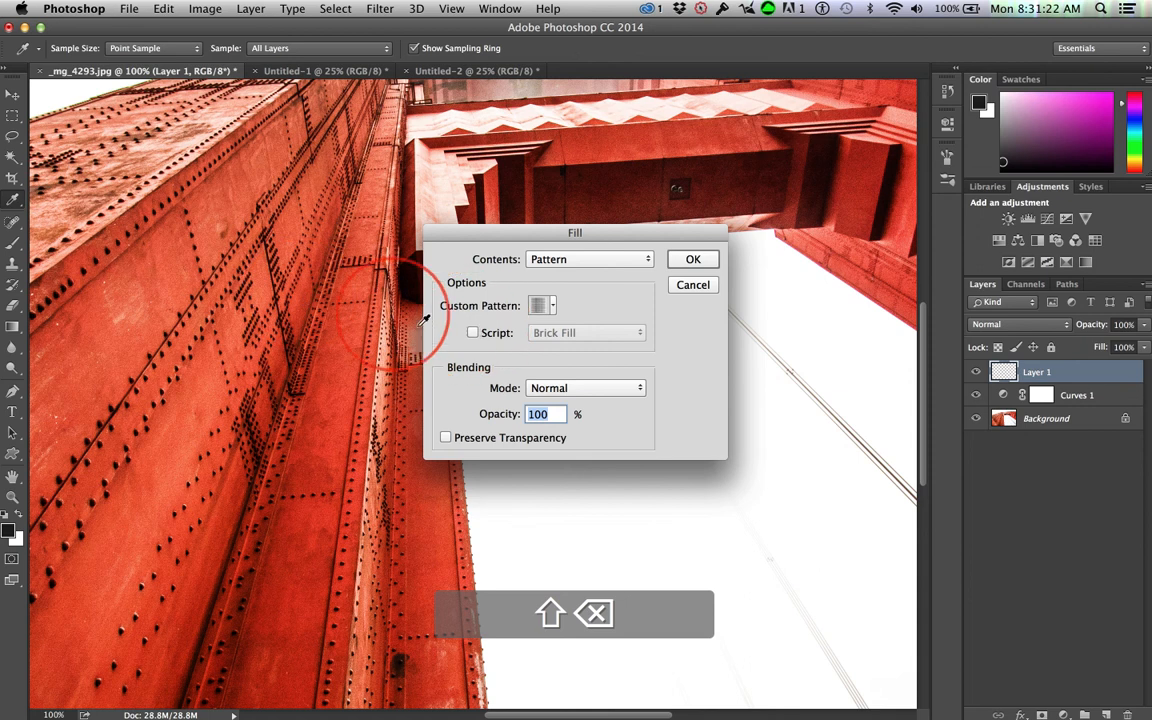
{"action": "left_click", "coordinate": [580, 259]}
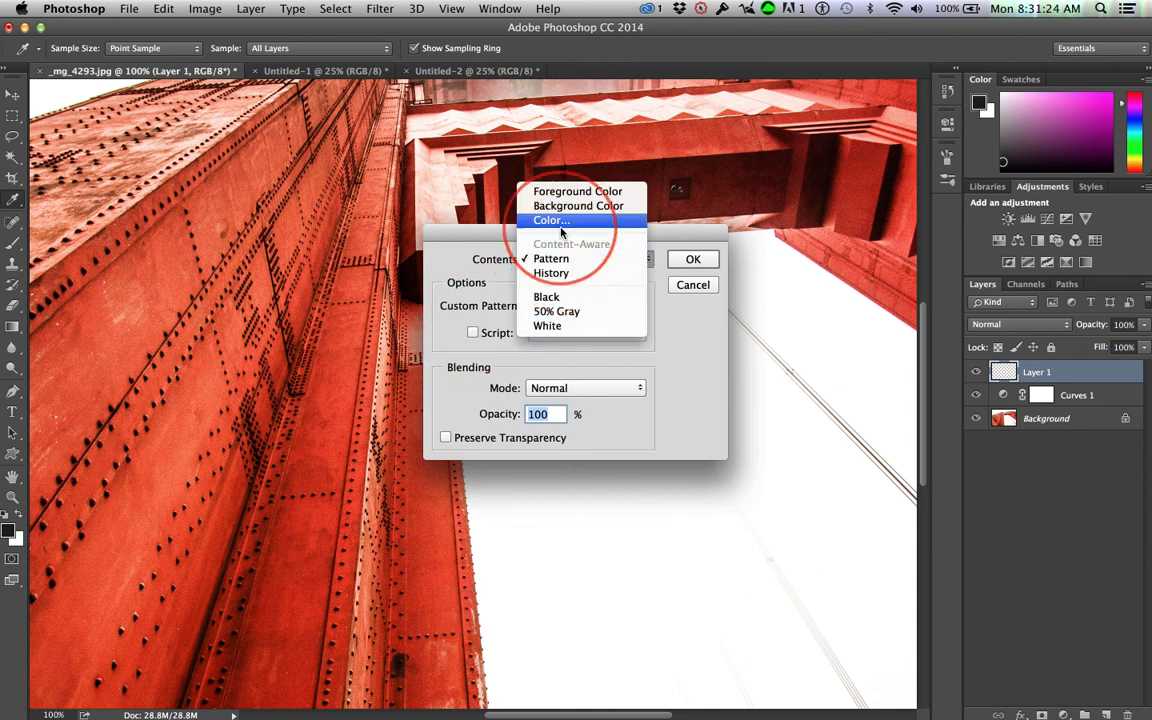
{"action": "left_click", "coordinate": [558, 311]}
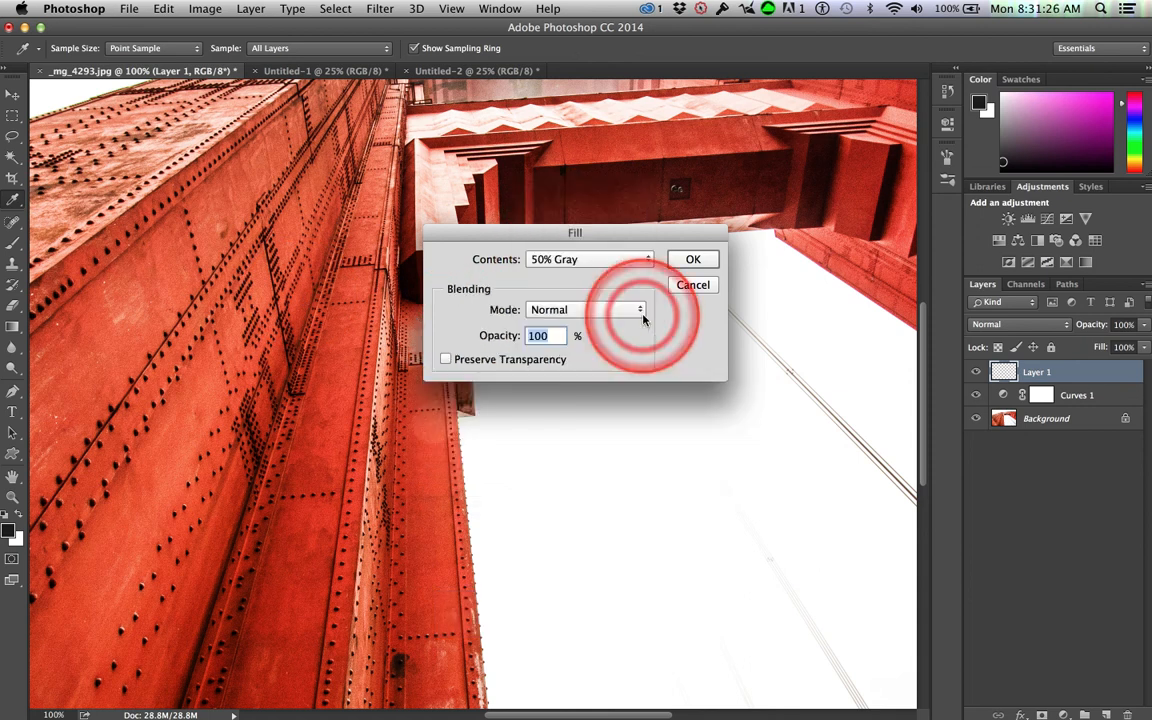
{"action": "left_click", "coordinate": [586, 260]}
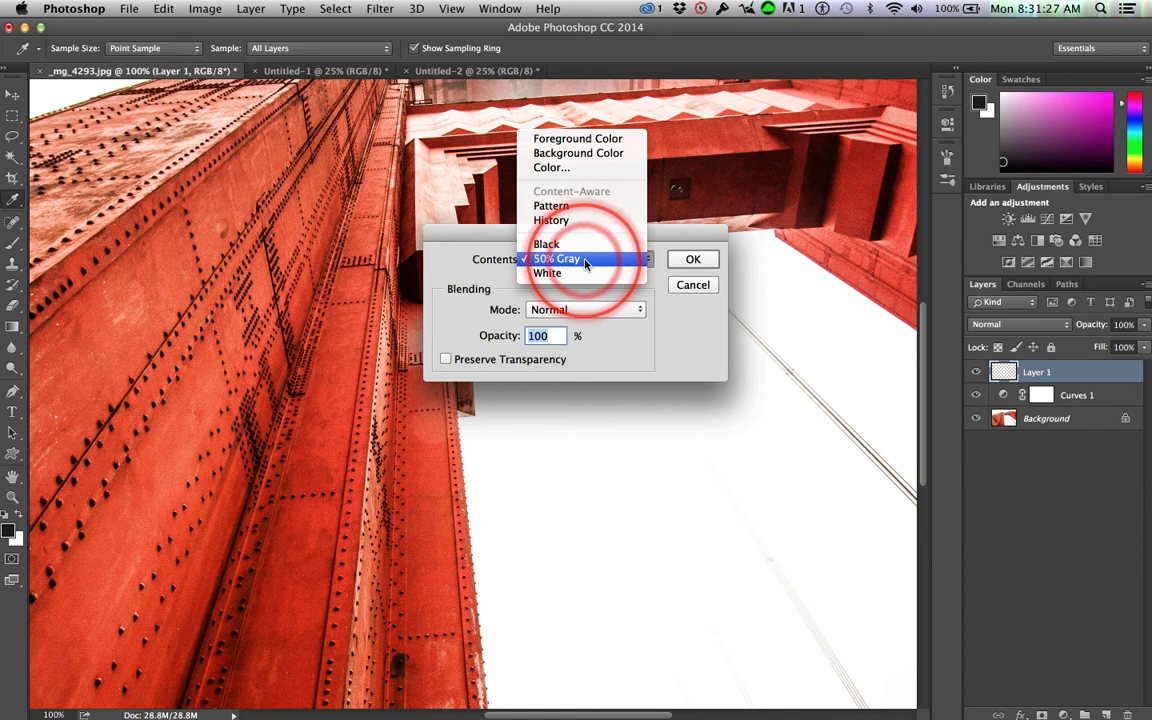
{"action": "left_click", "coordinate": [553, 206]}
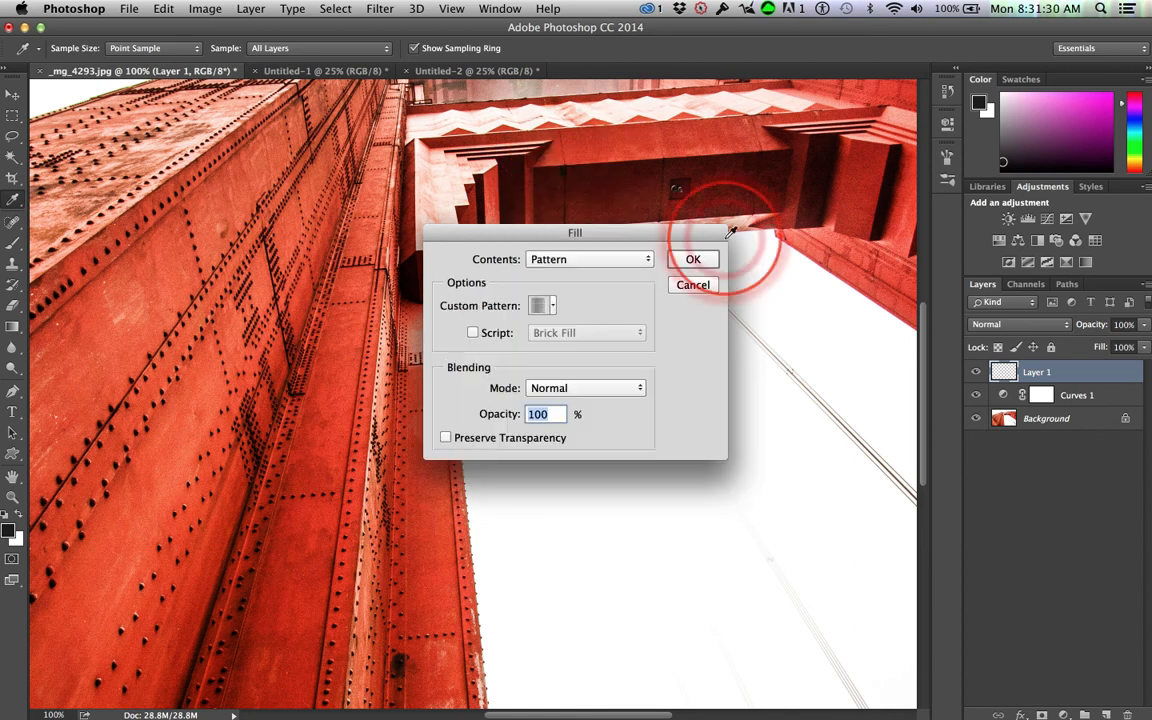
{"action": "left_click", "coordinate": [549, 308]}
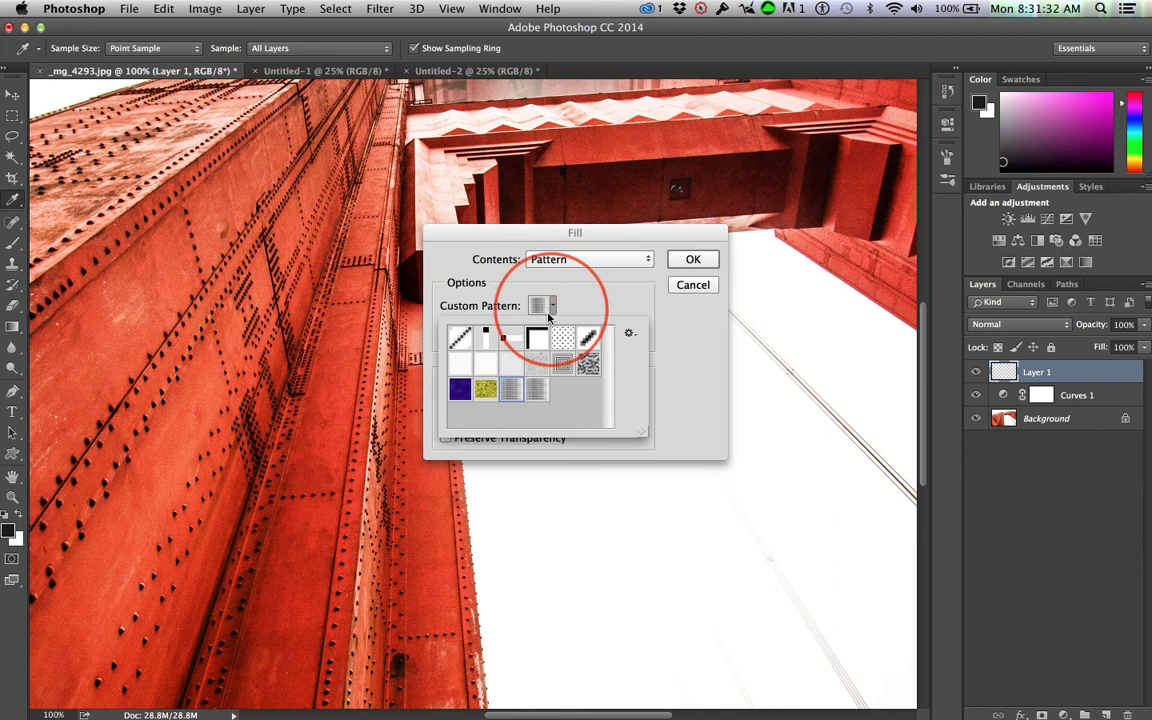
{"action": "left_click", "coordinate": [537, 393]}
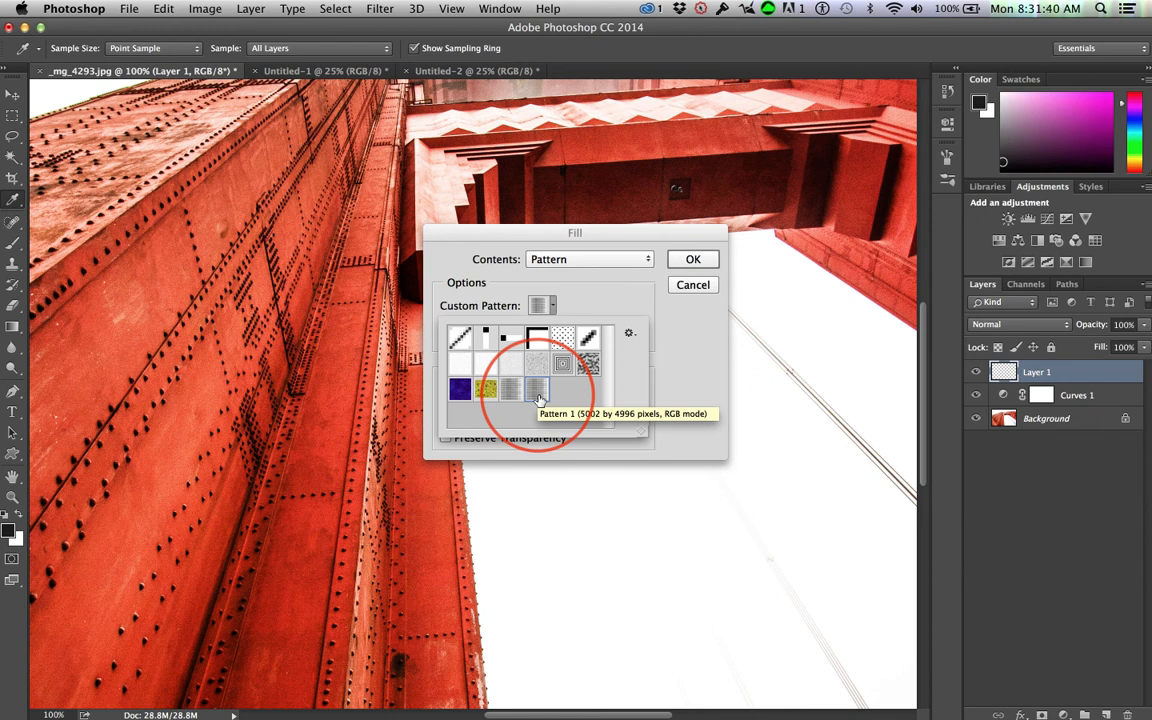
{"action": "left_click", "coordinate": [691, 262]}
{"action": "left_click", "coordinate": [692, 262]}
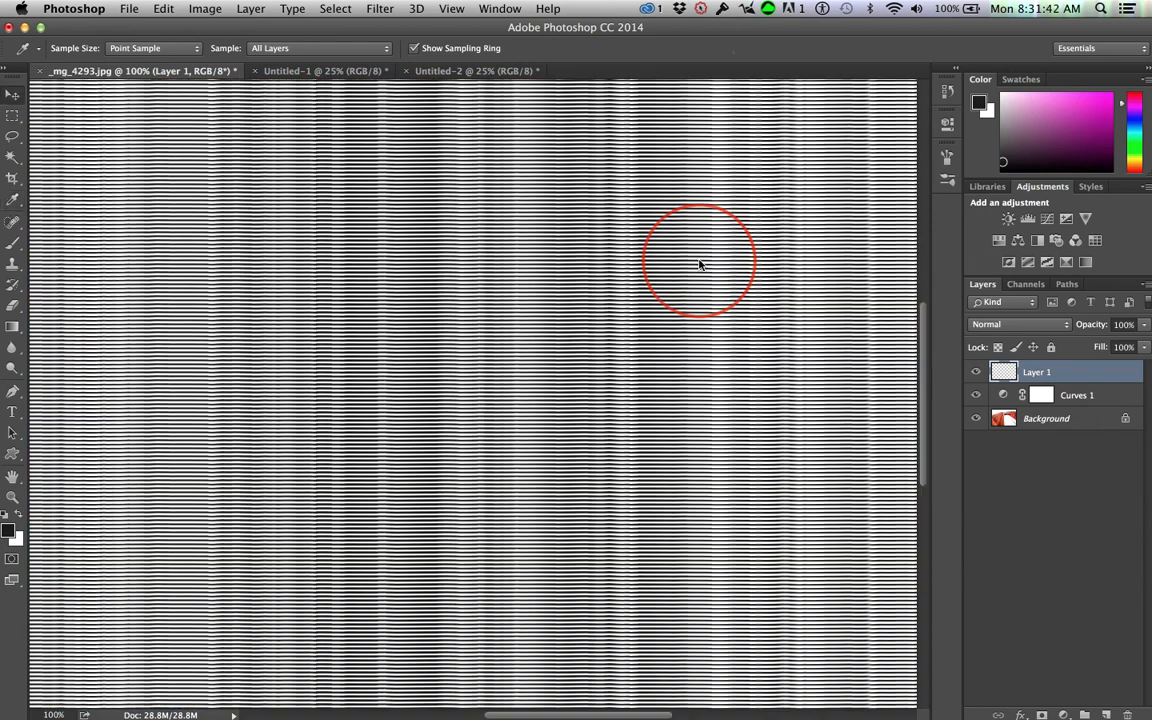
Cycle the pattern layer through the blending modes with the Move tool active and settle on Overlay
{"action": "key", "text": "v"}
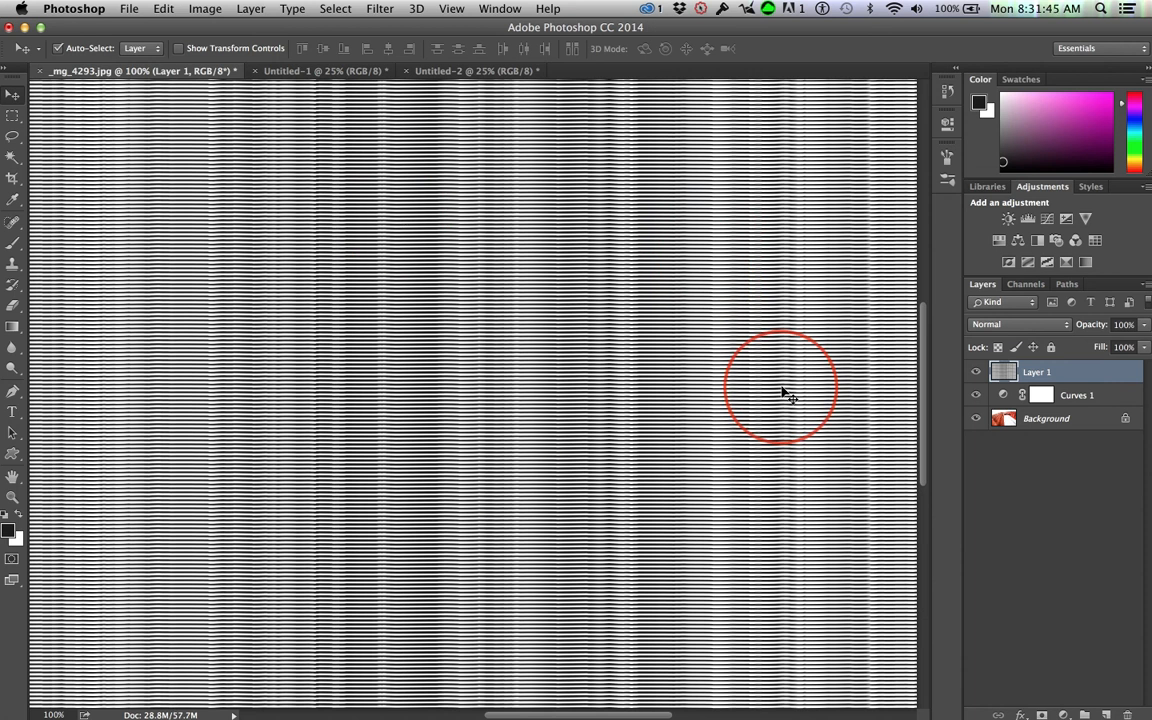
{"action": "left_click", "coordinate": [1019, 326]}
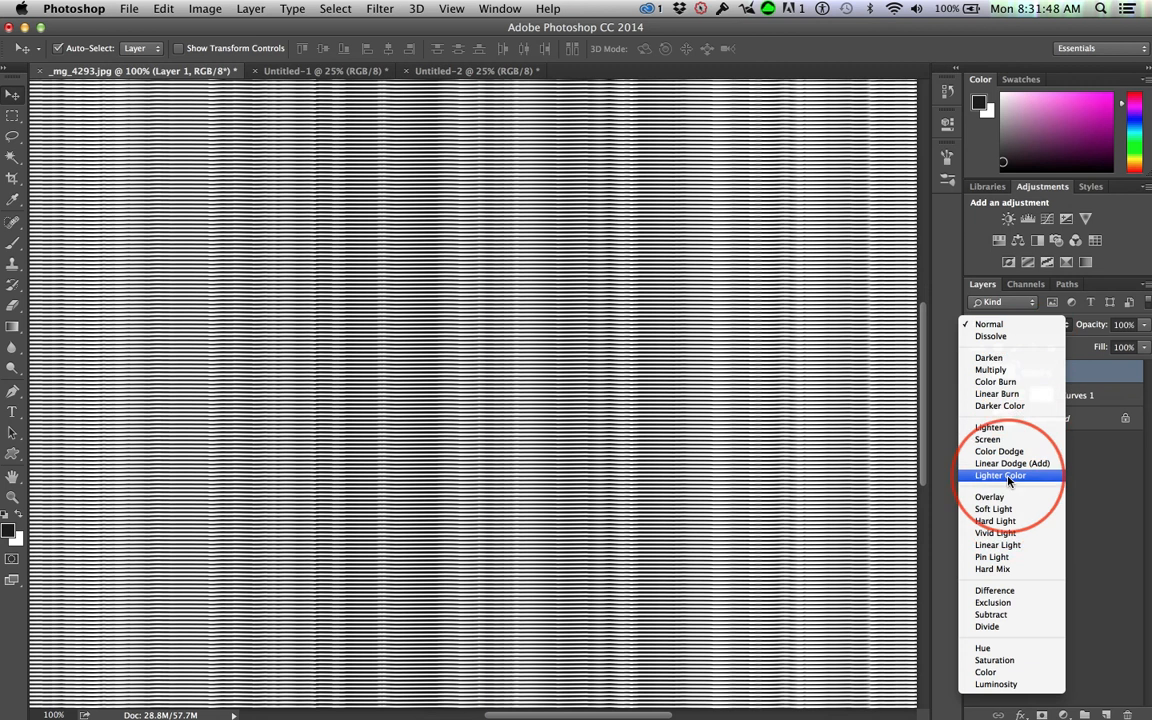
{"action": "left_click", "coordinate": [999, 326]}
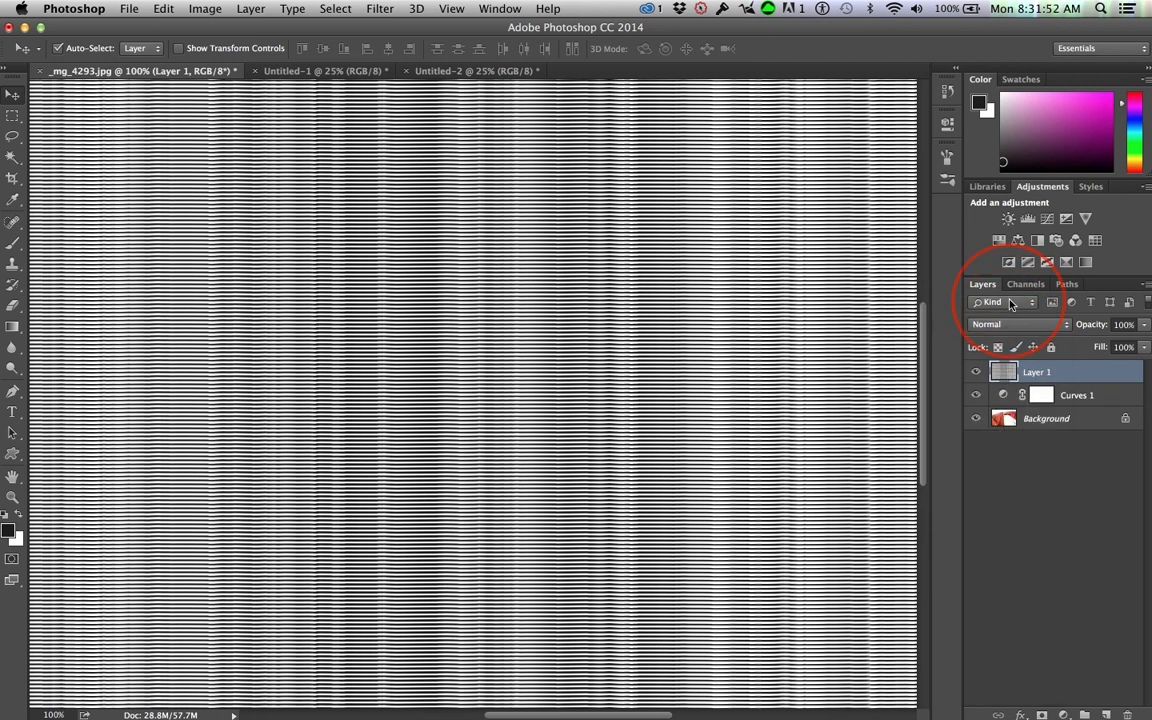
{"action": "key", "text": "shift+equal"}
{"action": "key", "text": "shift+equal"}
{"action": "key", "text": "shift+equal"}
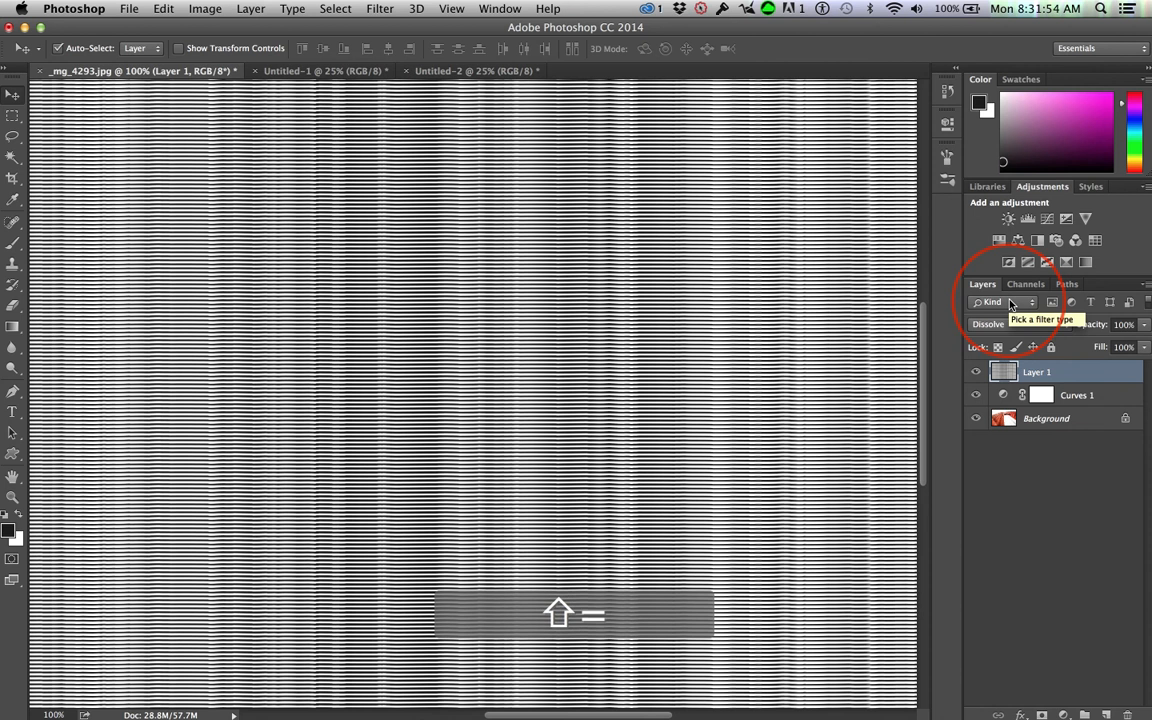
{"action": "key", "text": "shift+equal"}
{"action": "key", "text": "shift+equal"}
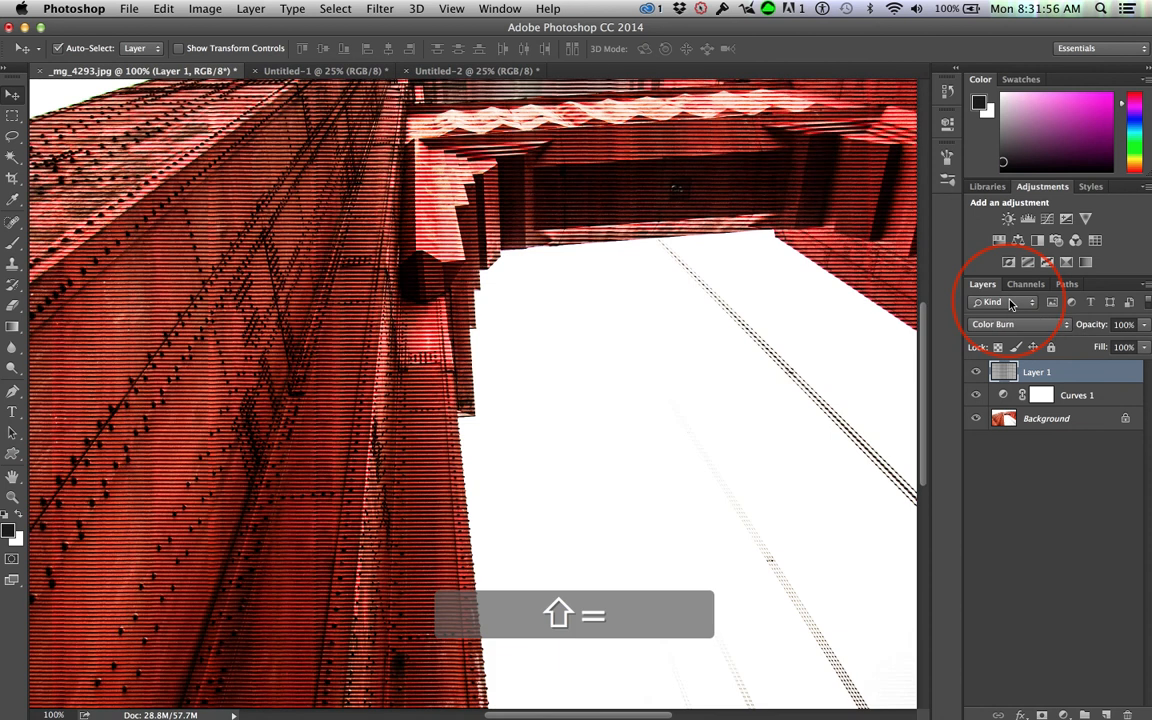
{"action": "key", "text": "shift+minus"}
{"action": "key", "text": "shift+minus"}
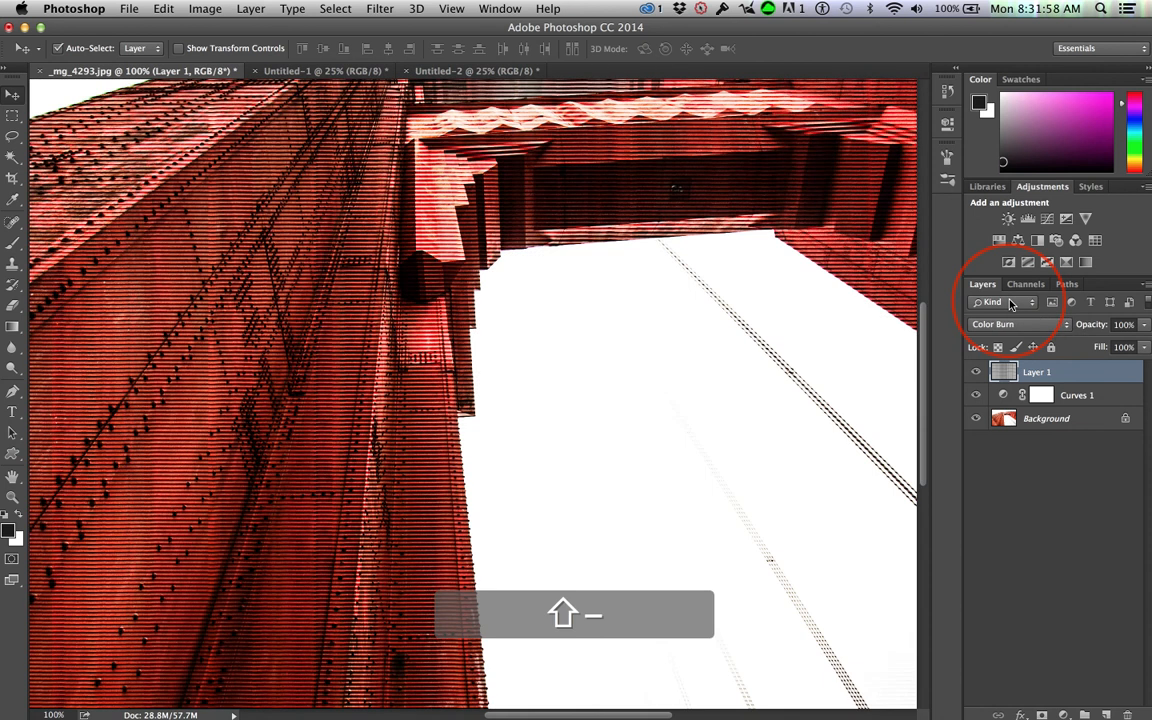
{"action": "key", "text": "shift+equal"}
{"action": "key", "text": "shift+equal"}
{"action": "key", "text": "shift+equal"}
{"action": "key", "text": "shift+equal"}
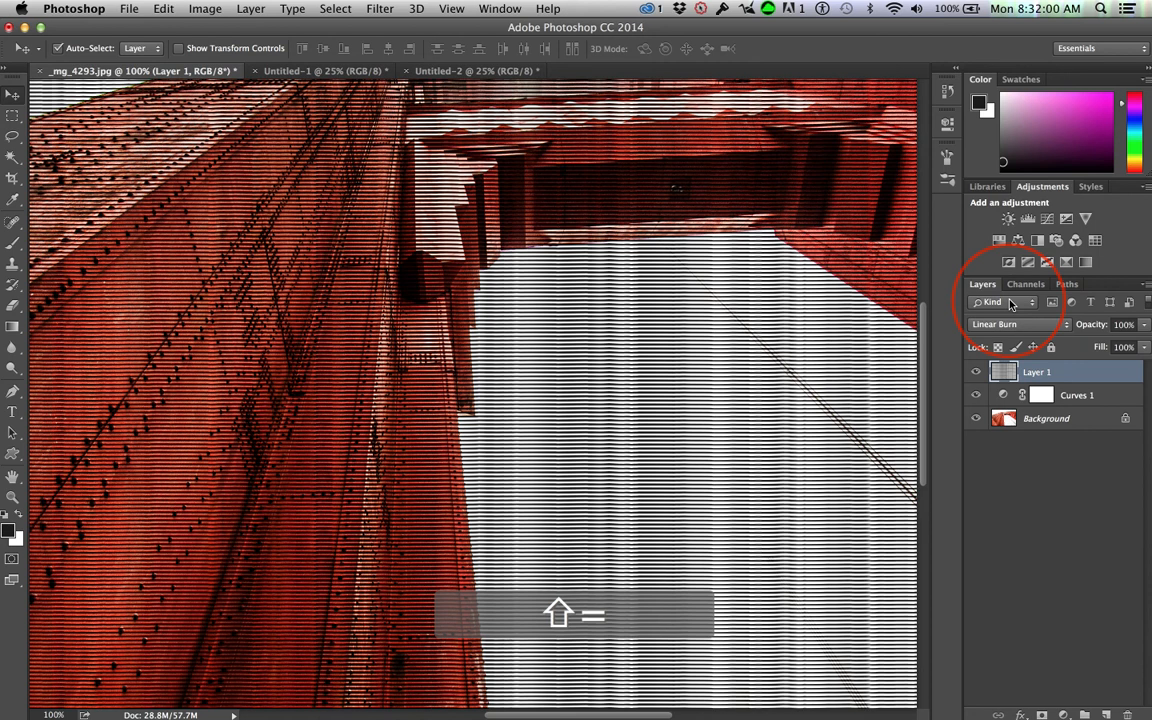
{"action": "key", "text": "shift+equal"}
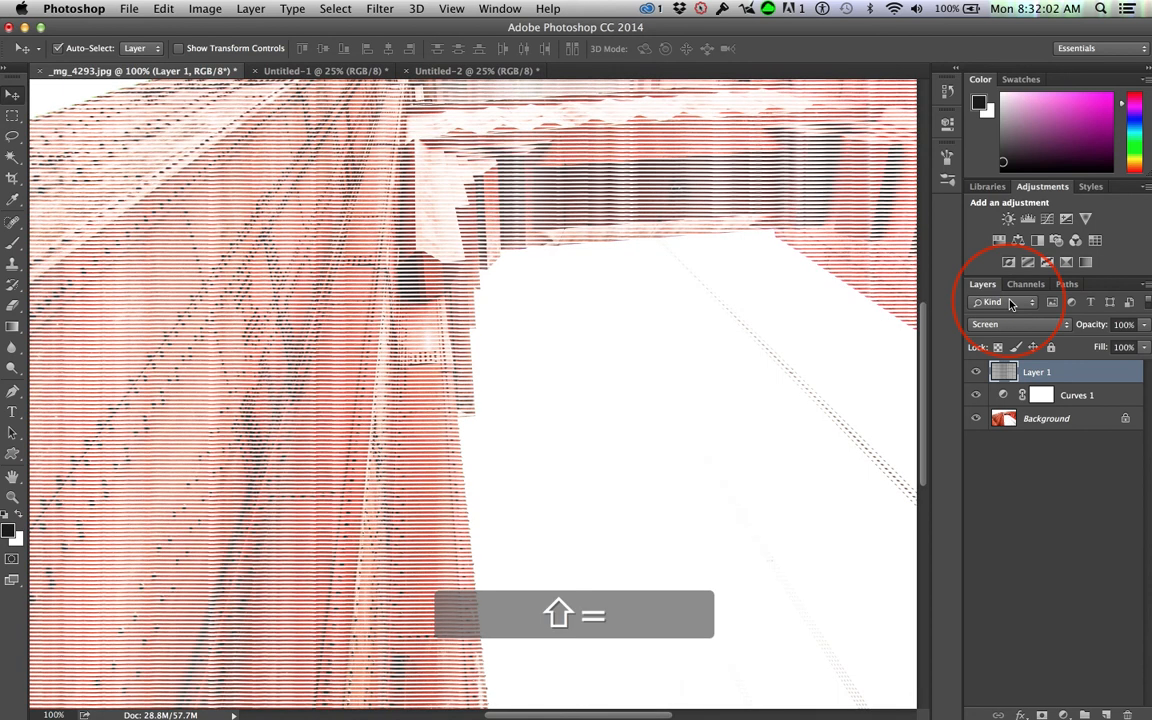
{"action": "key", "text": "shift+equal"}
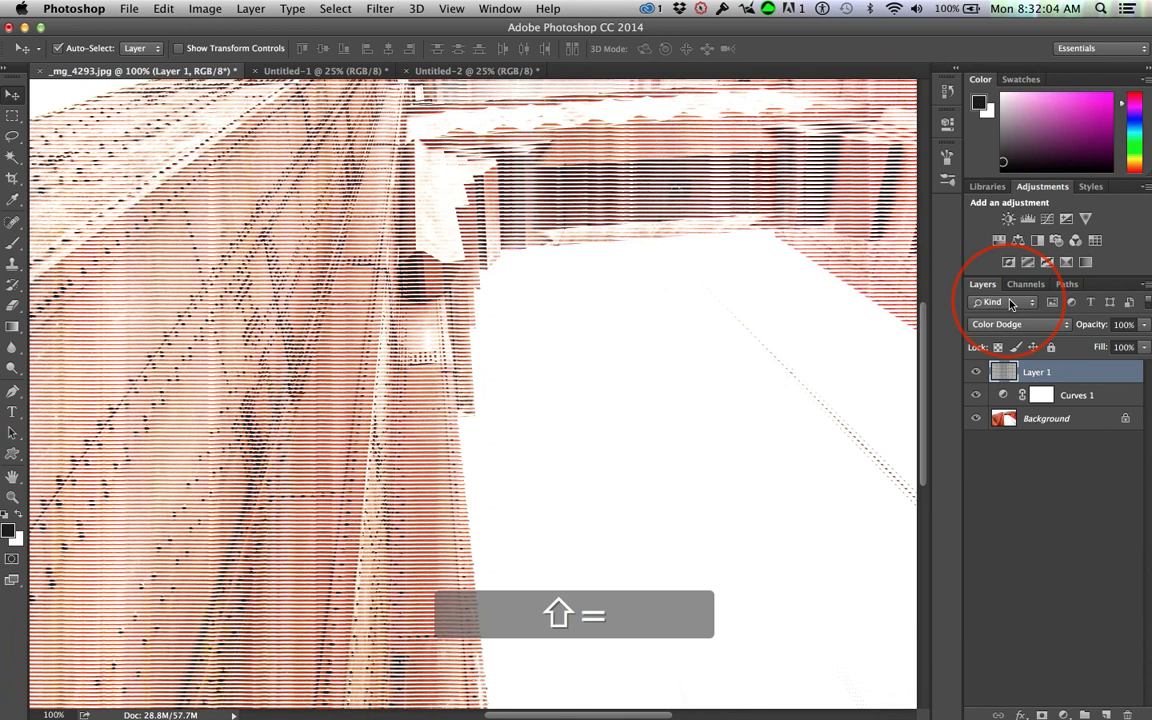
{"action": "key", "text": "shift+equal"}
{"action": "key", "text": "shift+equal"}
{"action": "key", "text": "shift+equal"}
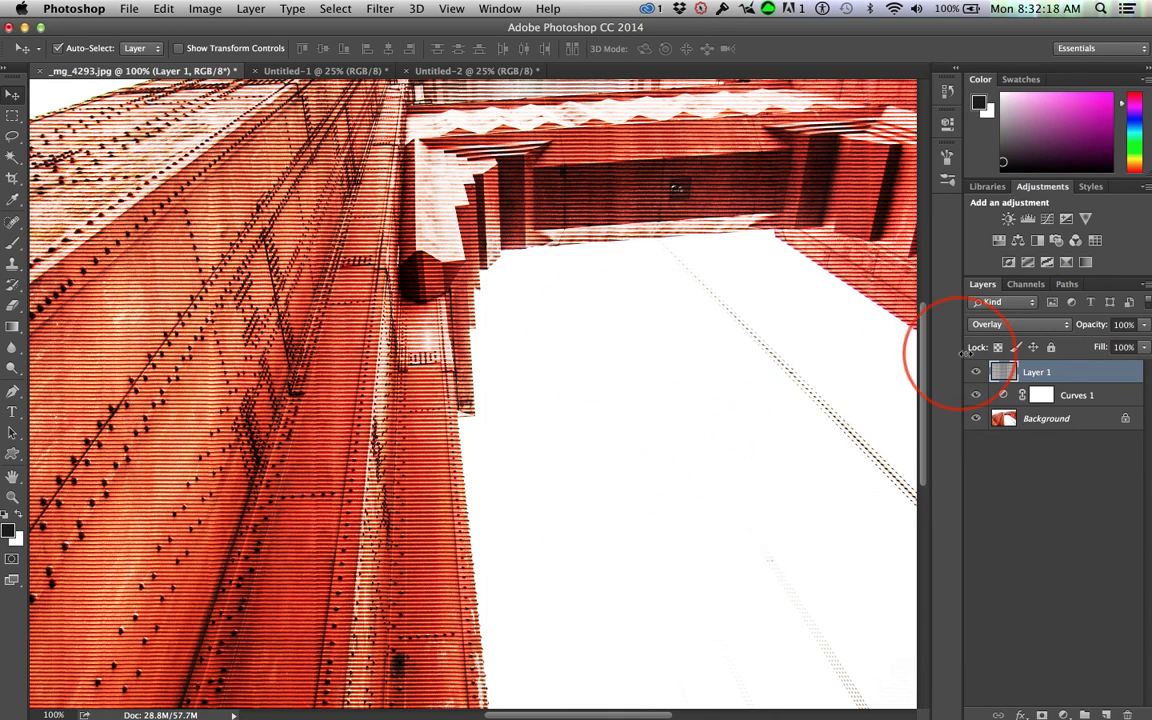
Lower the pattern layer's opacity to 82%, compare the photo with and without it, and view the whole image
{"action": "left_click_drag", "start_coordinate": [1094, 327], "coordinate": [1084, 328]}
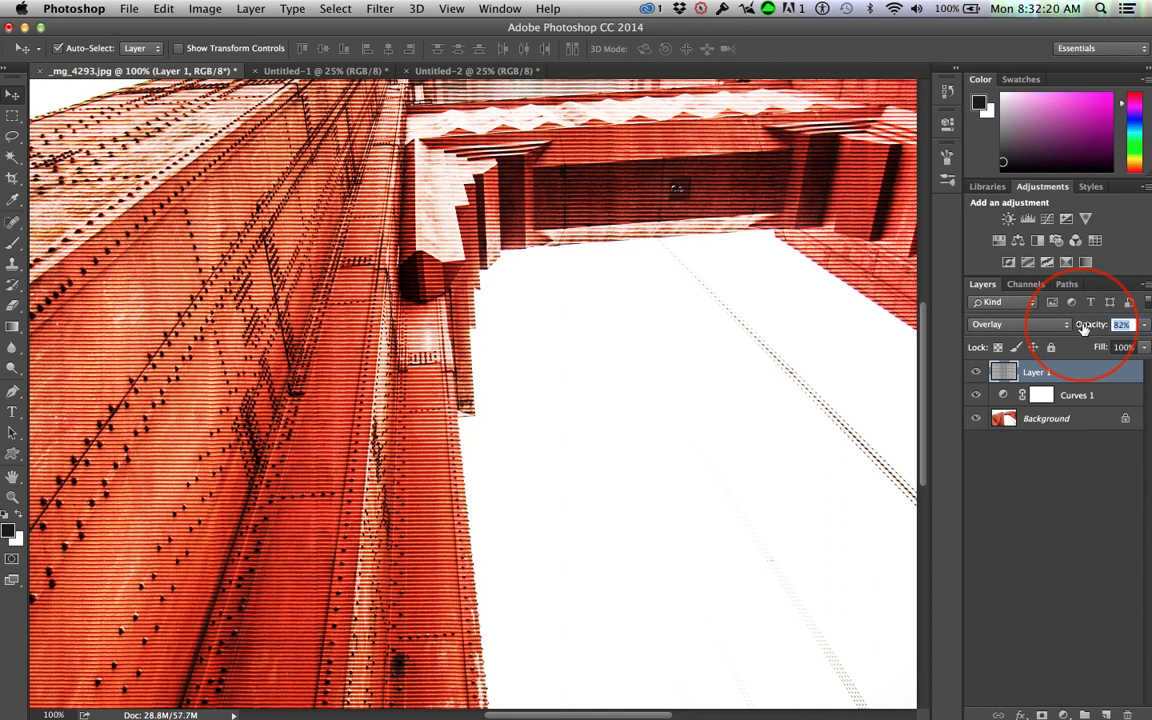
{"action": "left_click", "coordinate": [977, 372]}
{"action": "left_click", "coordinate": [977, 372]}
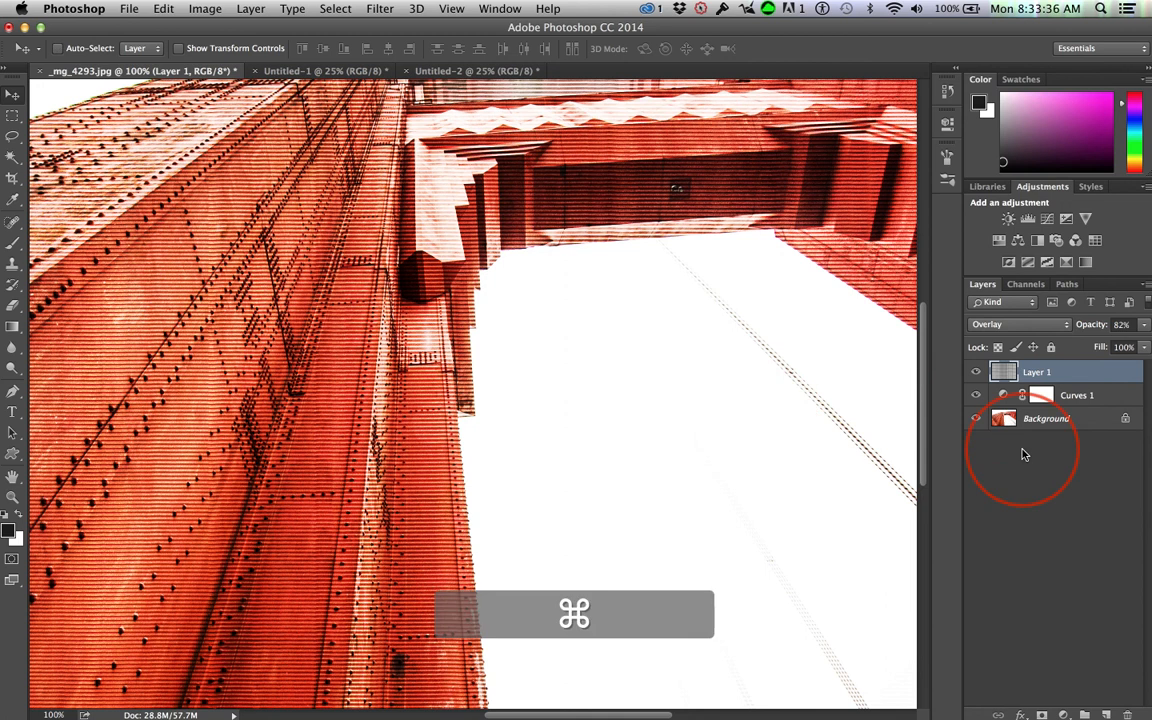
{"action": "key", "text": "super+0"}
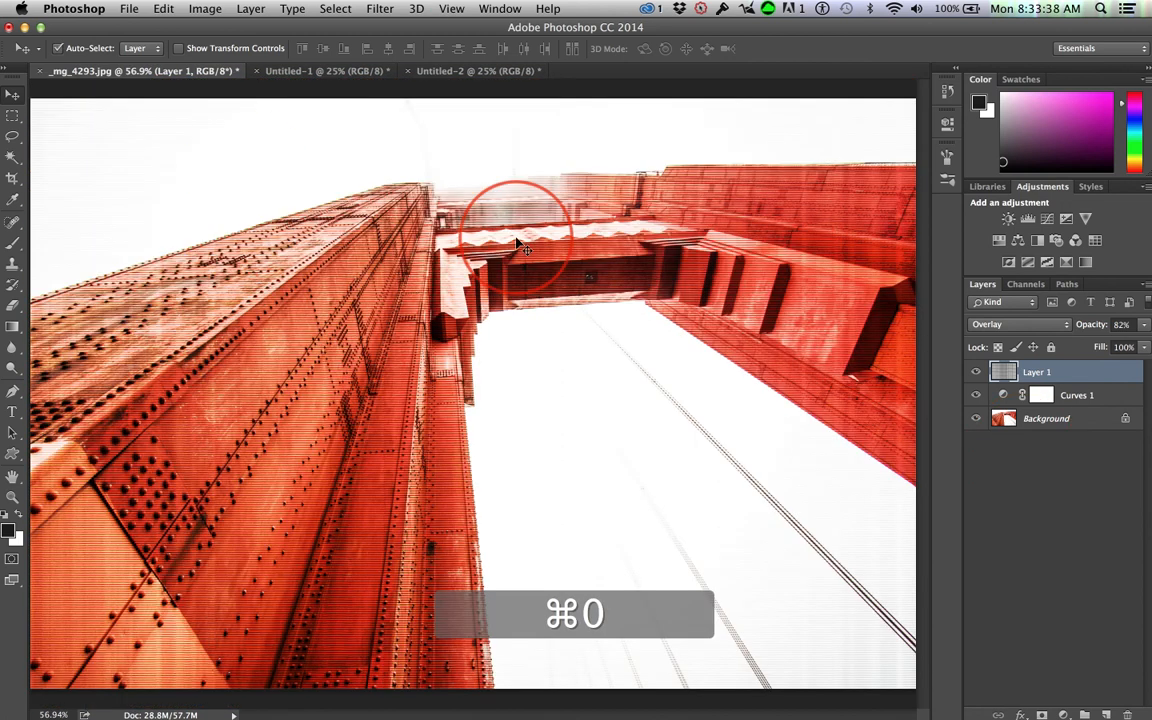